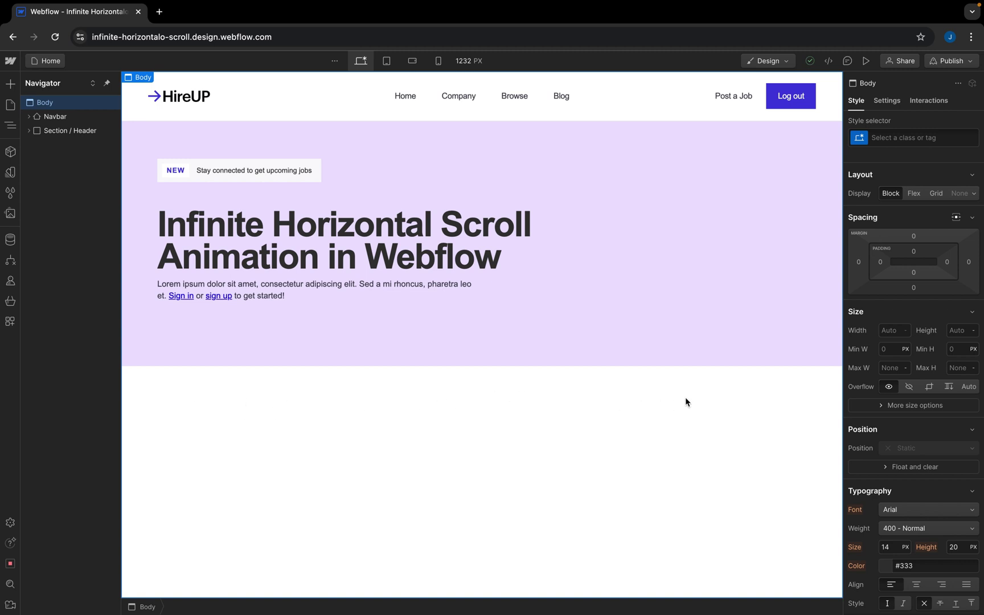
# Step: Add a Div Block below the hero header and give it the class section_social-proof
pyautogui.click(57, 118)
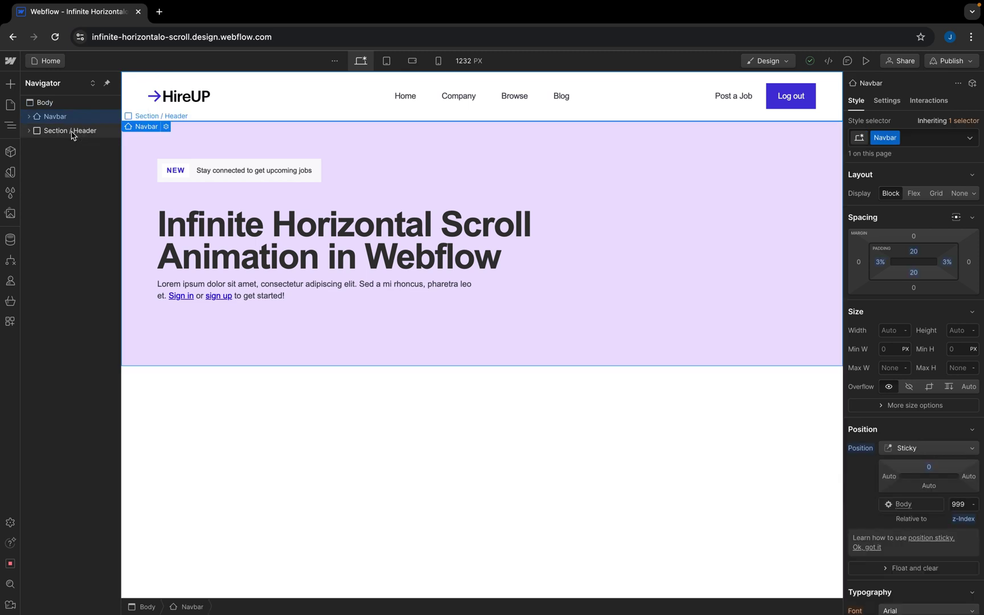
pyautogui.click(73, 133)
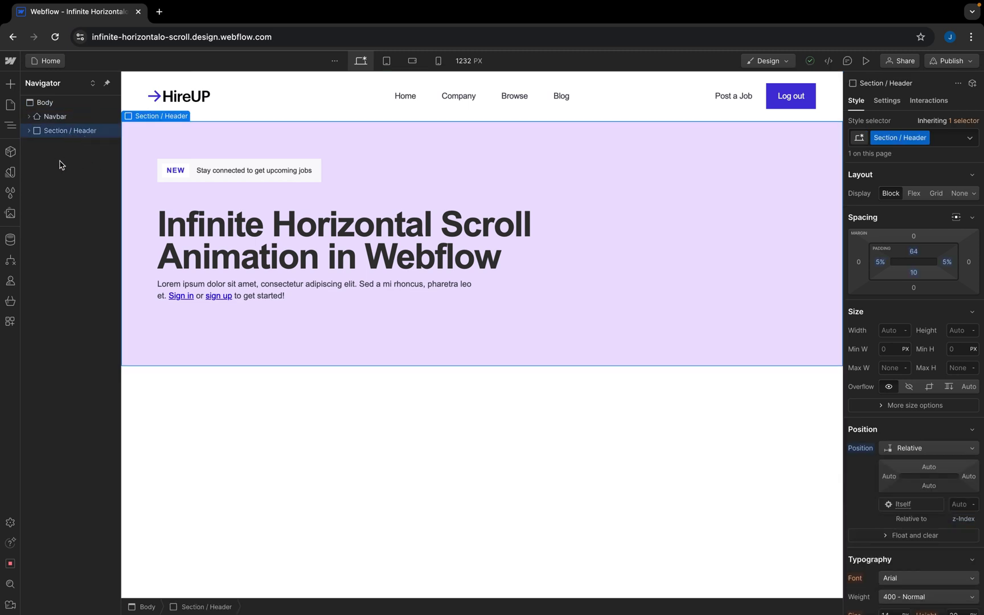
pyautogui.click(53, 108)
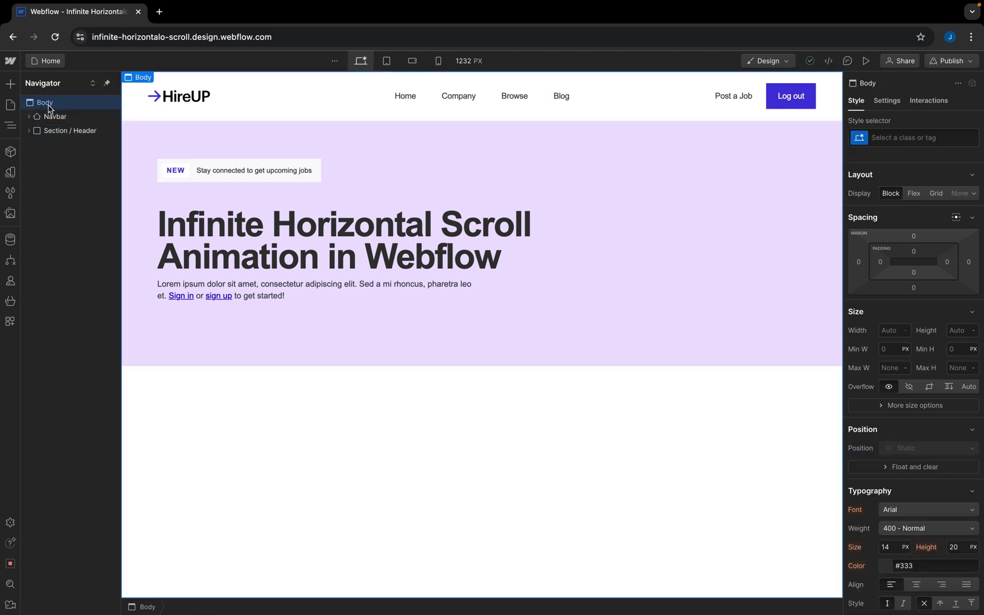
pyautogui.click(10, 83)
pyautogui.click(50, 320)
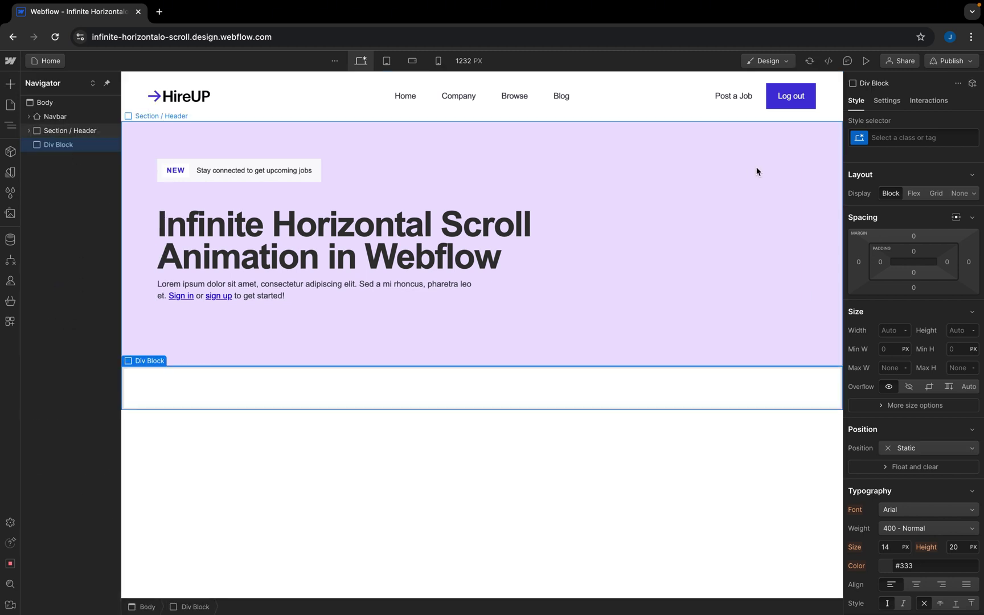
pyautogui.click(899, 141)
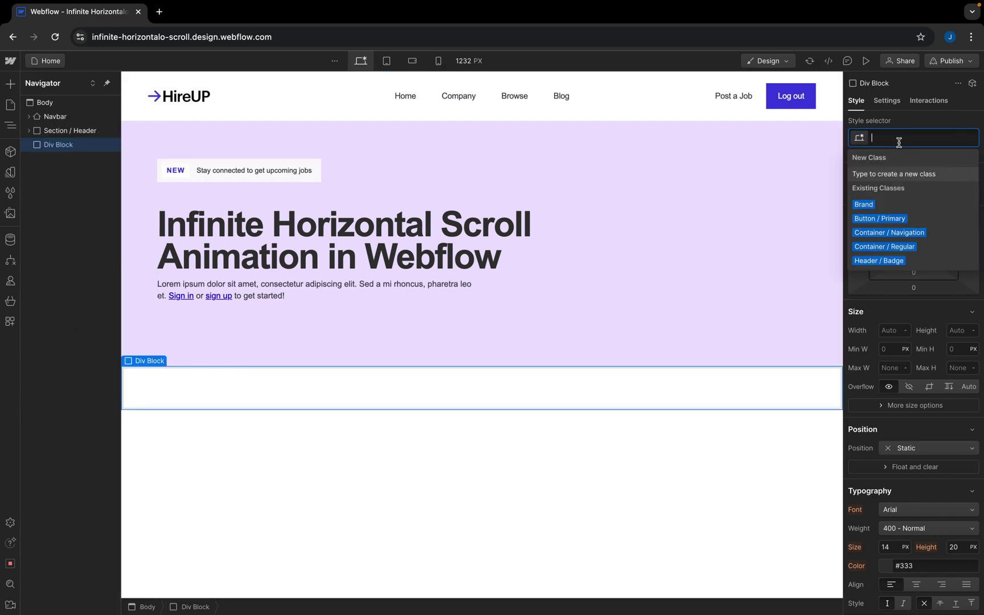
pyautogui.write('secti')
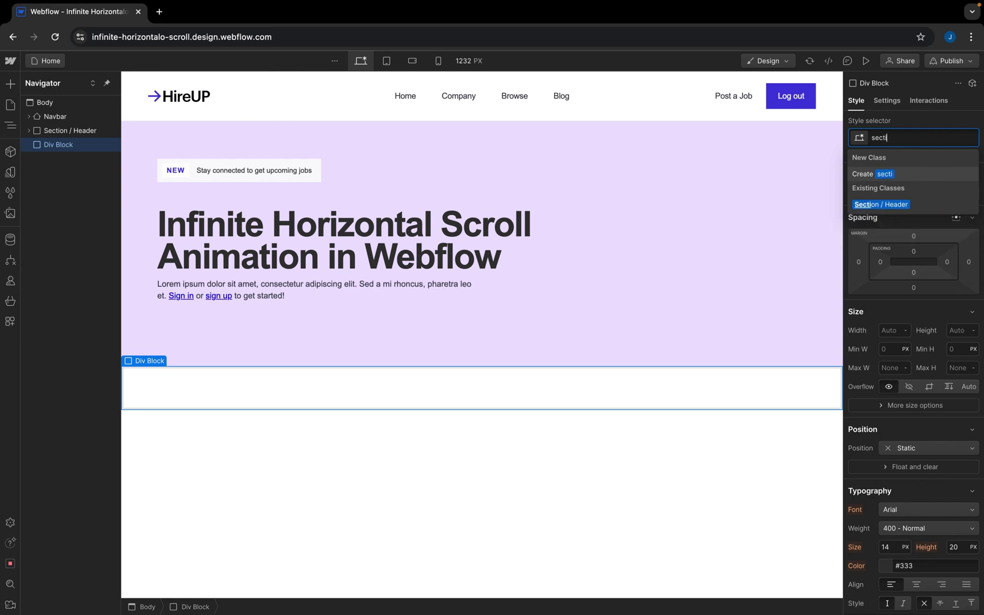
pyautogui.write('on_social-proof')
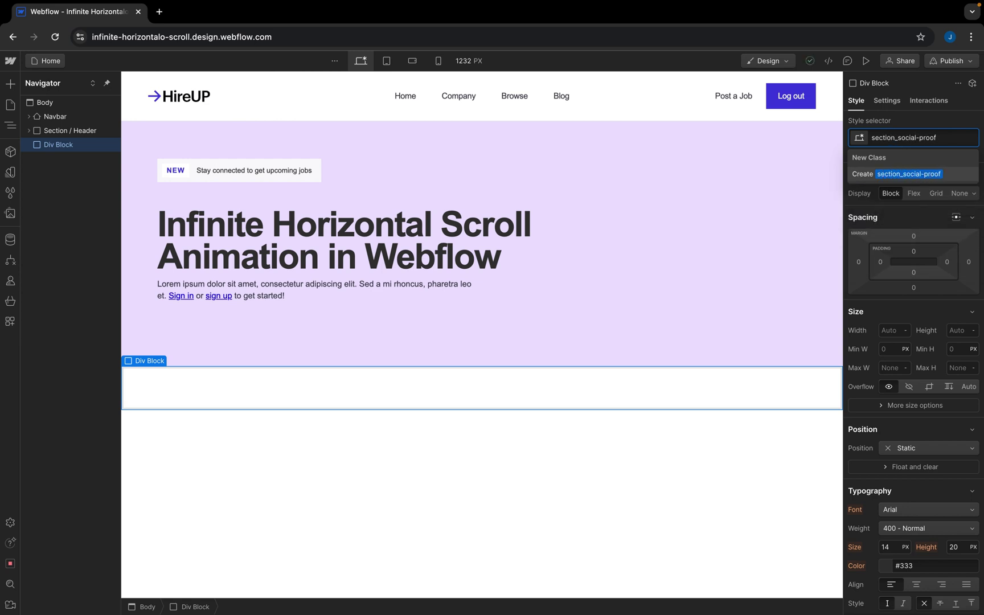
pyautogui.press('Return')
pyautogui.press('Escape')
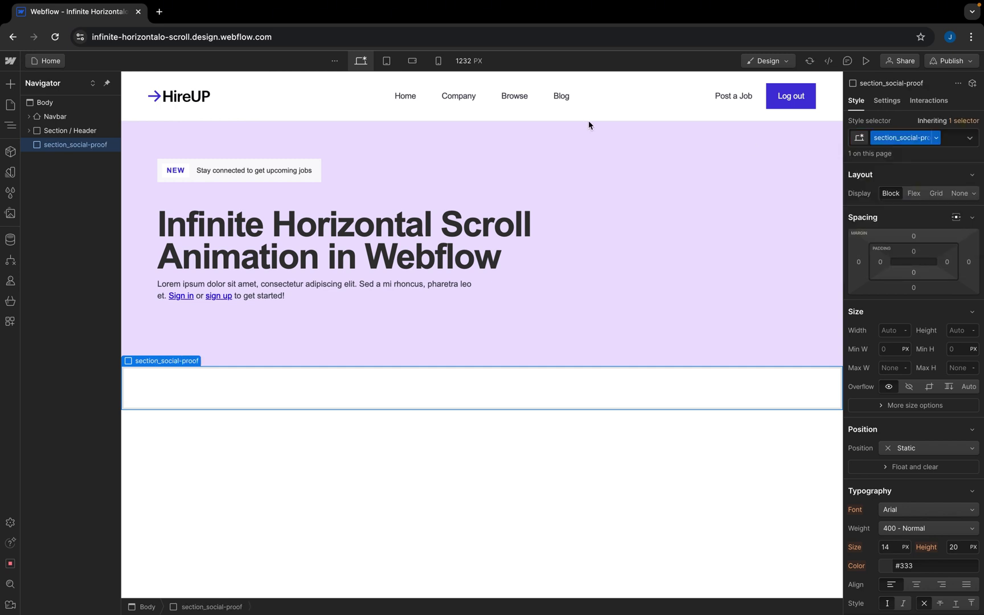
# Step: Nest a Div Block inside section_social-proof and give it the class logo_container
pyautogui.click(51, 134)
pyautogui.click(74, 147)
pyautogui.click(10, 83)
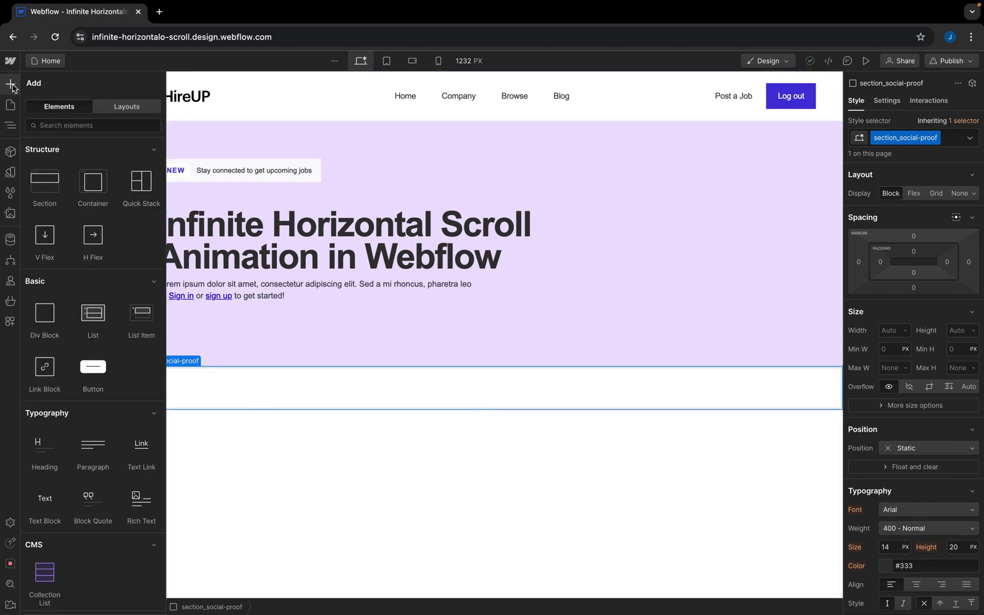
pyautogui.click(48, 326)
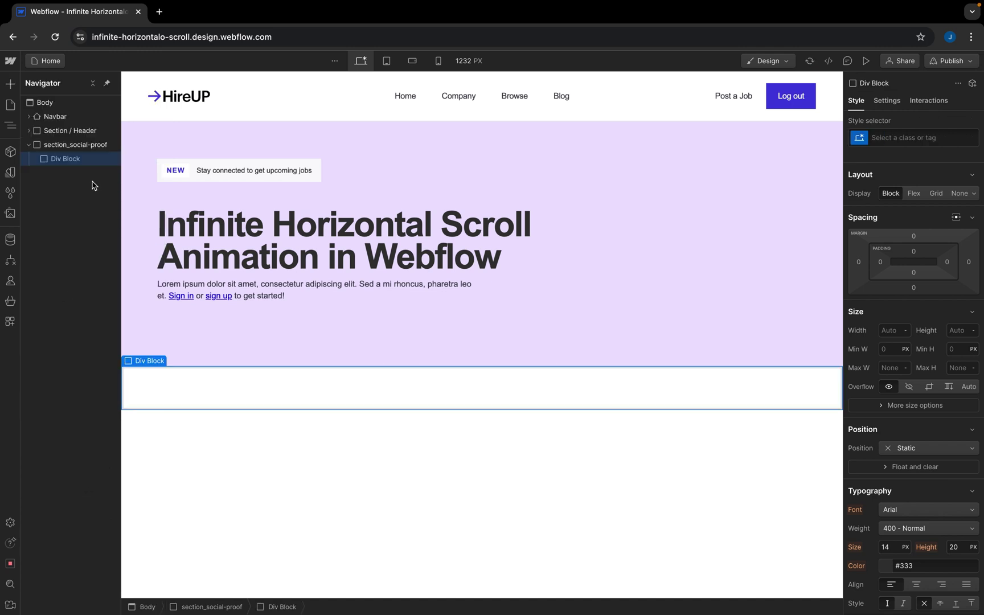
pyautogui.click(895, 139)
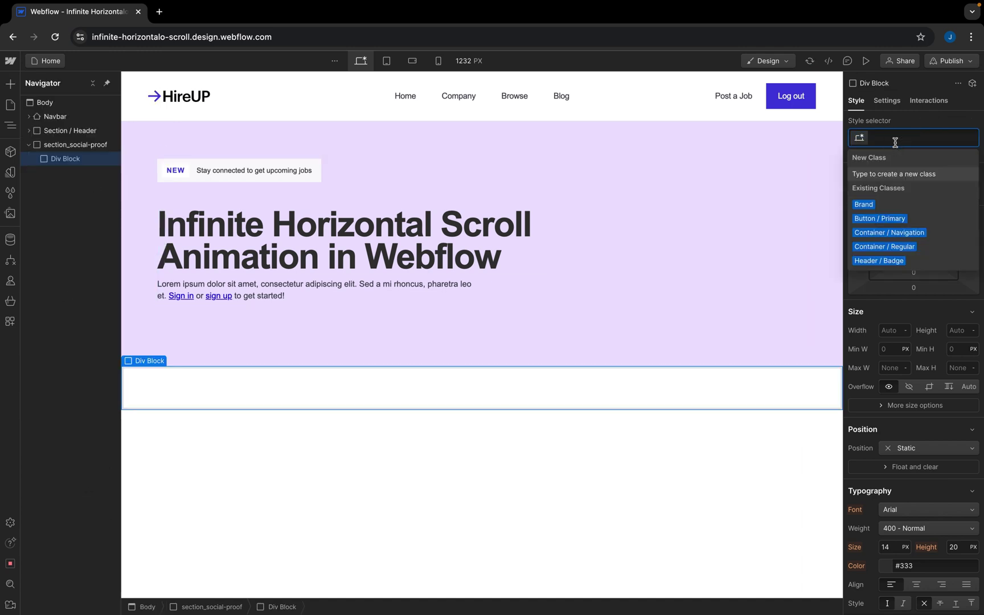
pyautogui.write('logo_')
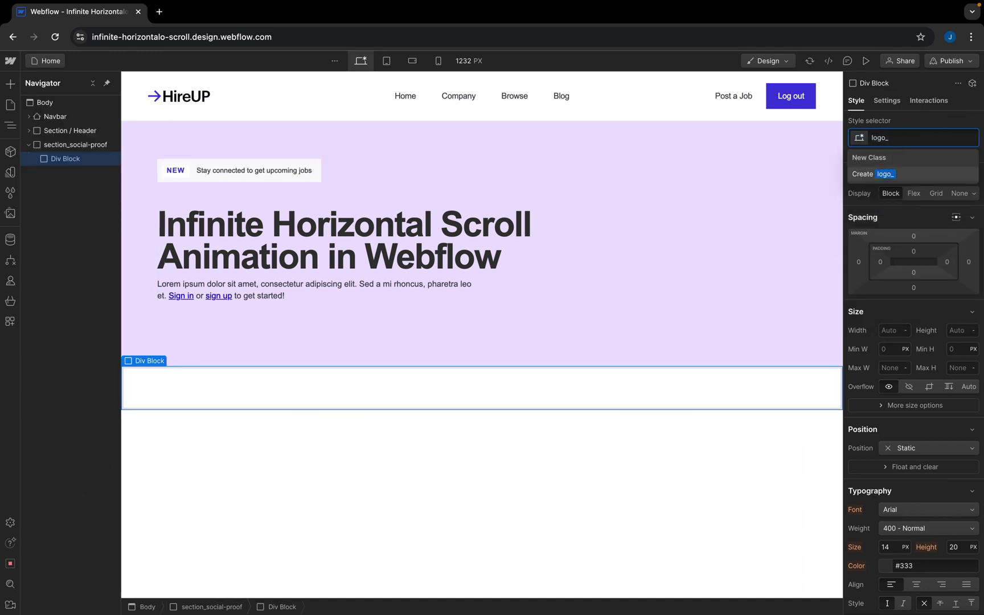
pyautogui.write('container')
pyautogui.press('Return')
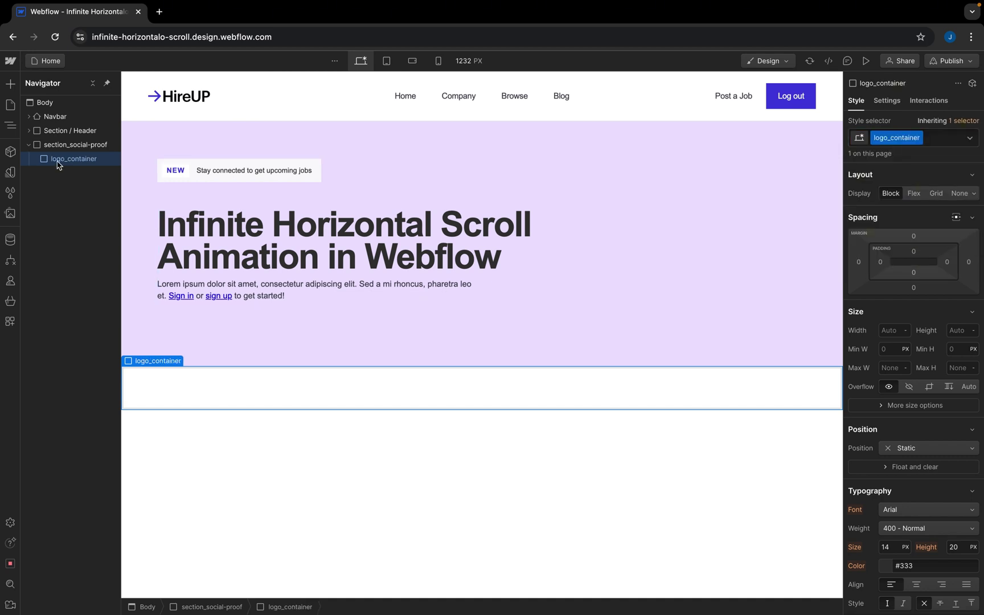
pyautogui.click(10, 84)
pyautogui.scroll(-5, 90, 485)
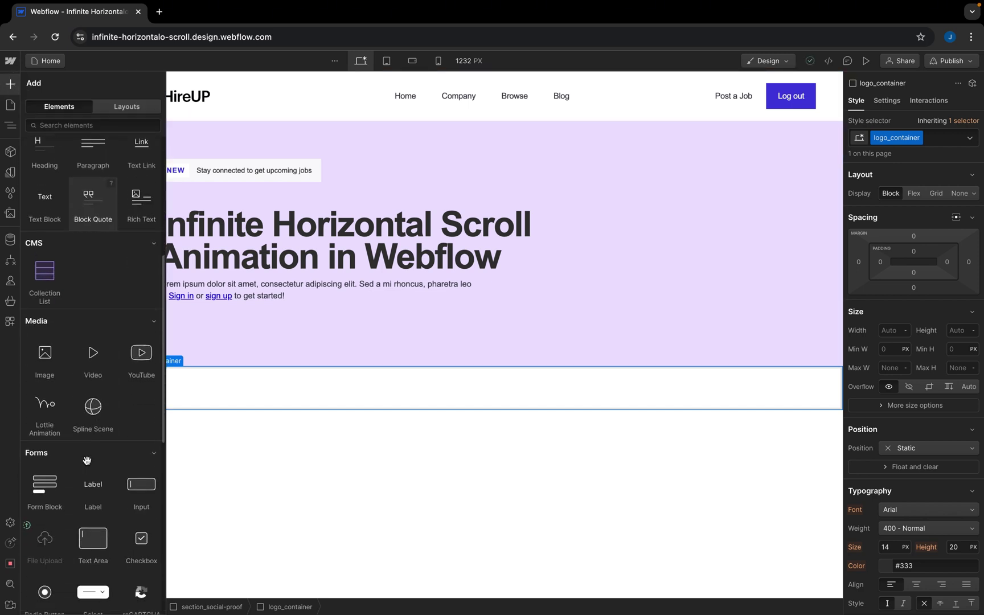
# Step: Add an Image, upload the five logo SVGs to Assets, and set the image to dropbox.svg
pyautogui.click(45, 370)
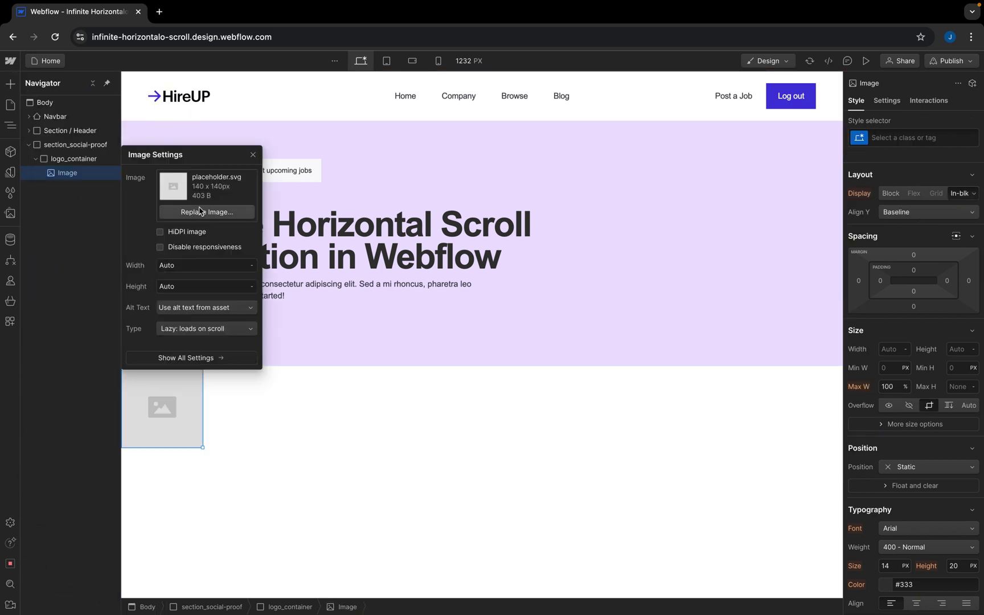
pyautogui.click(199, 212)
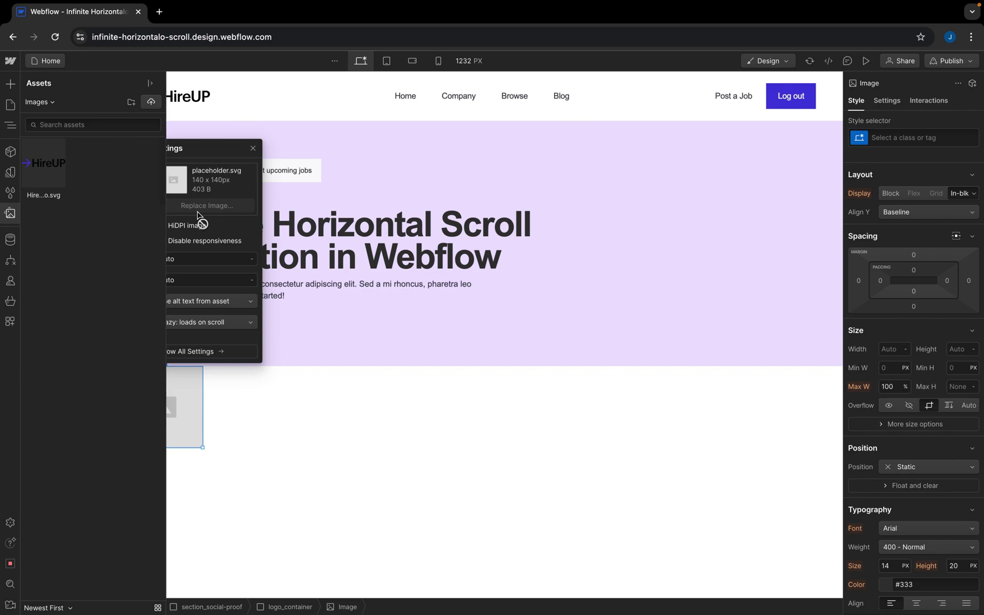
pyautogui.click(148, 107)
pyautogui.moveTo(384, 393); pyautogui.dragTo(673, 382)
pyautogui.click(692, 421)
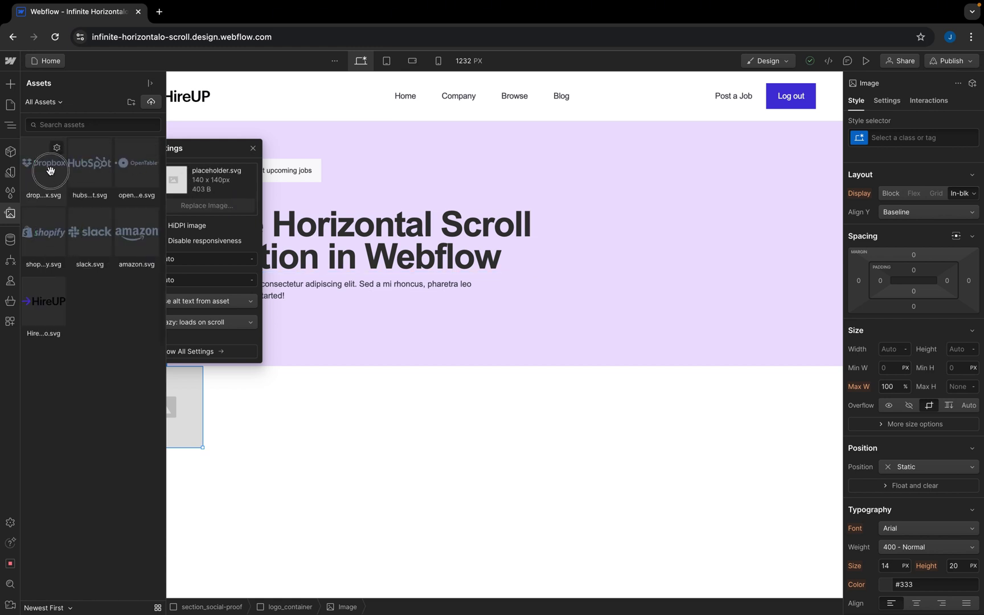
pyautogui.moveTo(51, 169); pyautogui.dragTo(173, 180)
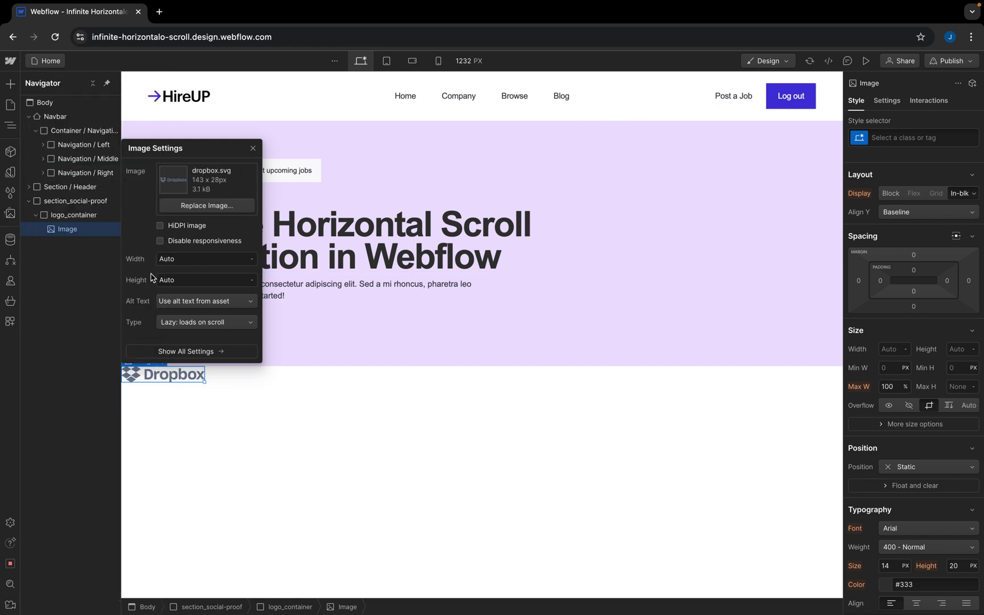
pyautogui.click(253, 149)
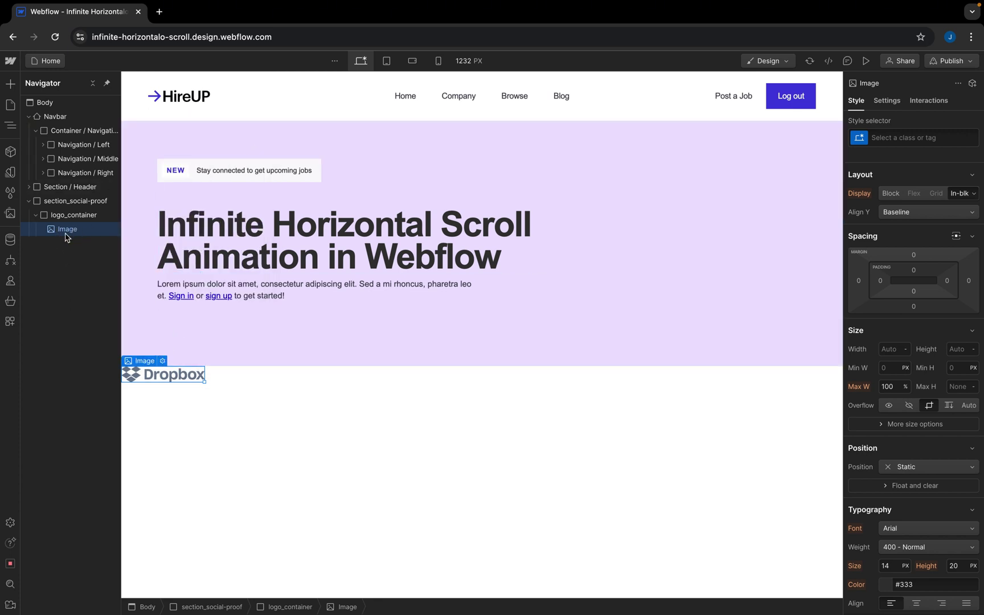
# Step: Duplicate the Dropbox logo with Cmd+D until logo_container holds six copies
pyautogui.press('super+d')
pyautogui.press('super+d')
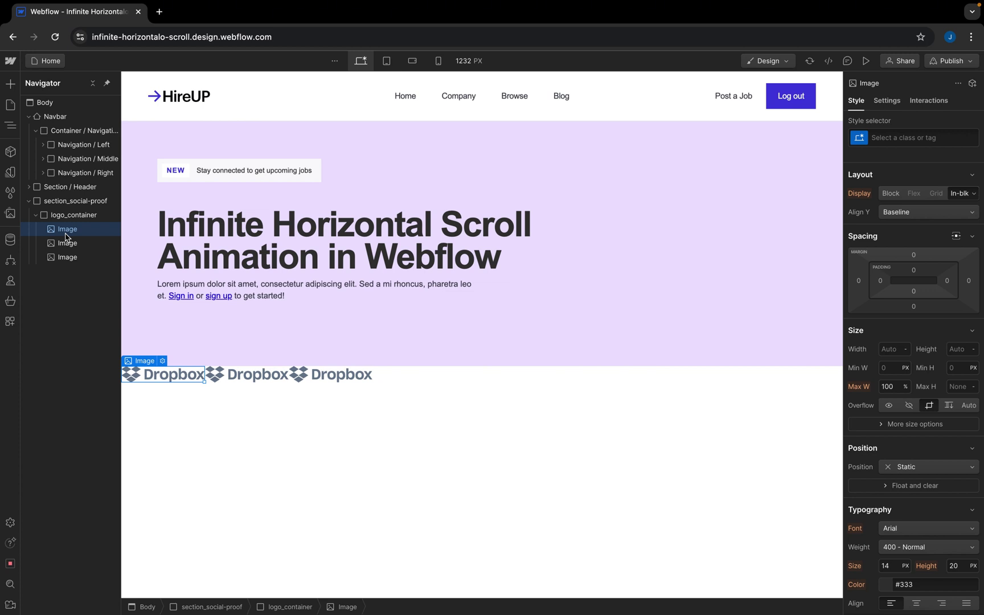
pyautogui.press('super+d')
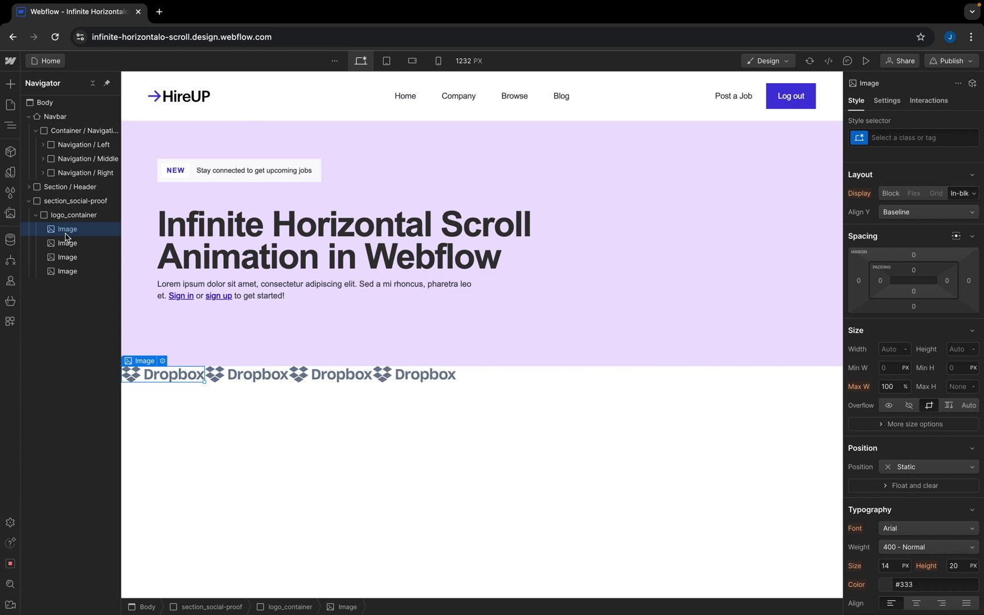
pyautogui.press('super+d')
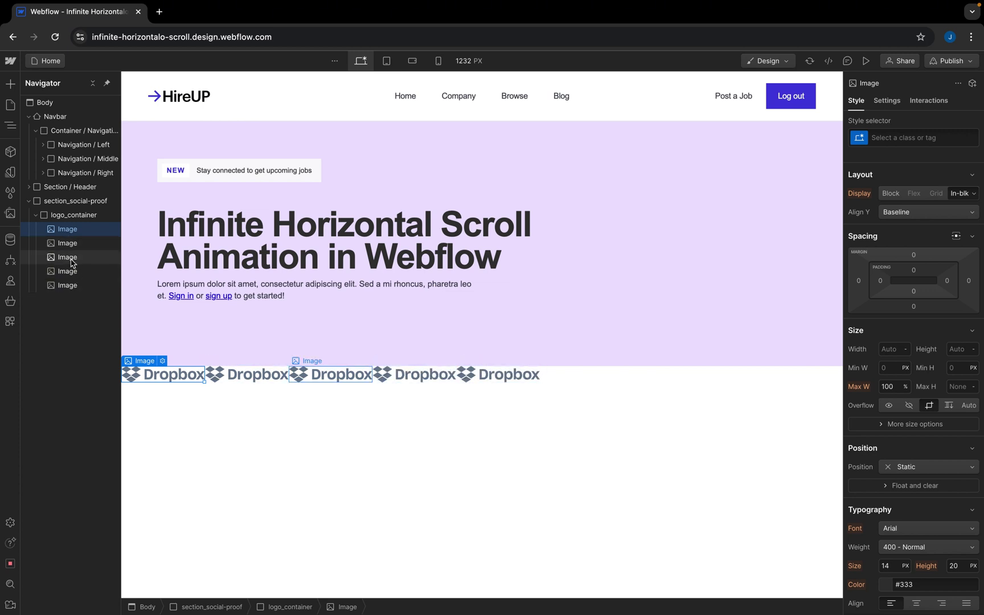
pyautogui.press('super+d')
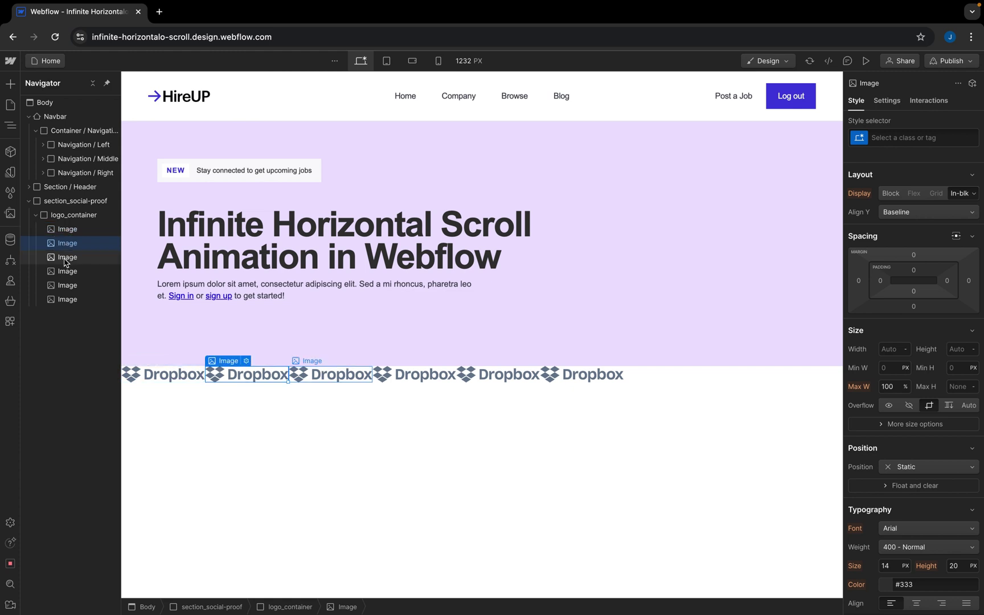
# Step: Replace the second and third Dropbox logos with the HubSpot and OpenTable images
pyautogui.click(66, 258)
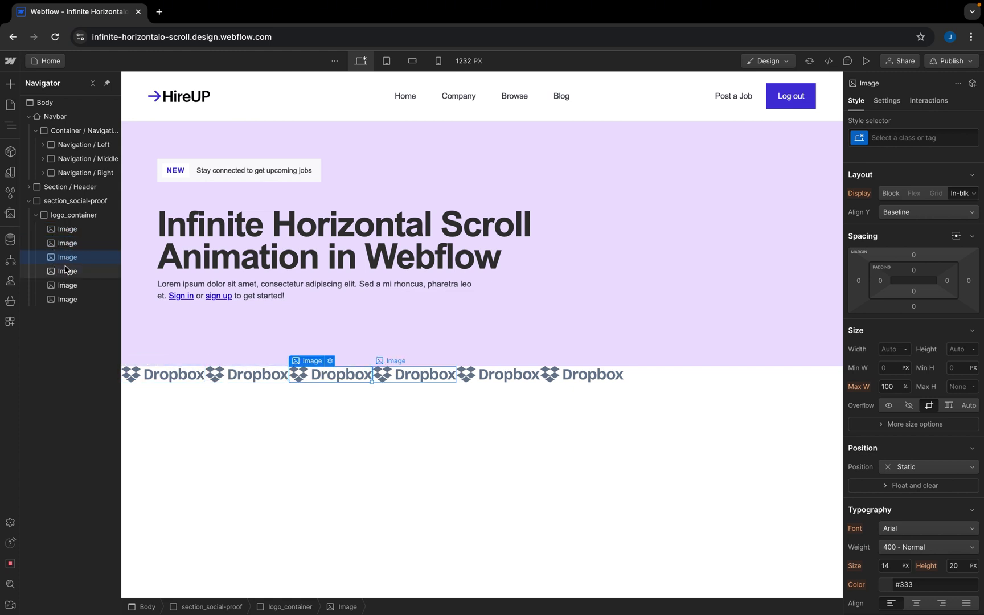
pyautogui.click(258, 377)
pyautogui.click(246, 361)
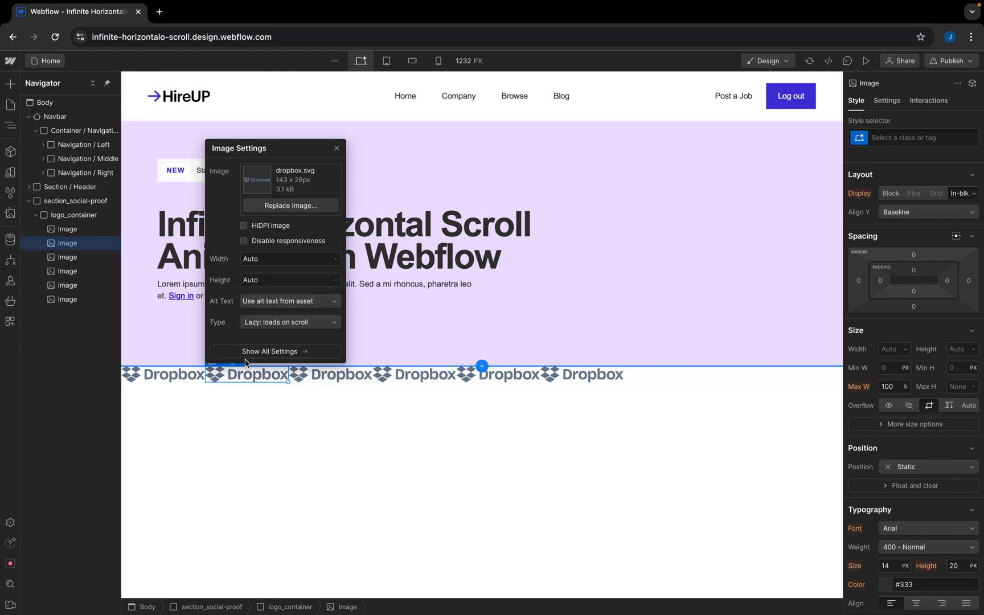
pyautogui.click(280, 206)
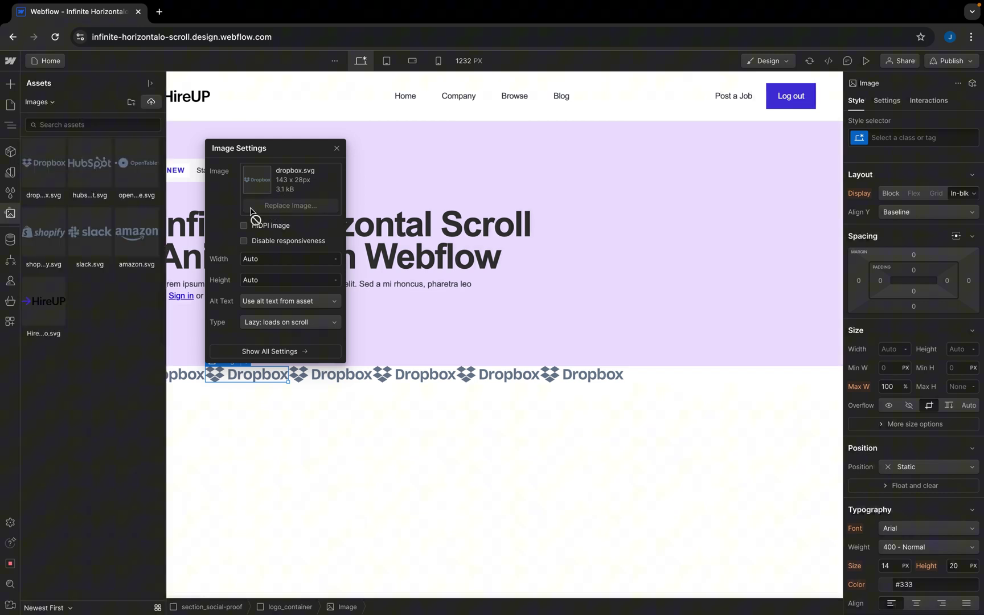
pyautogui.click(86, 167)
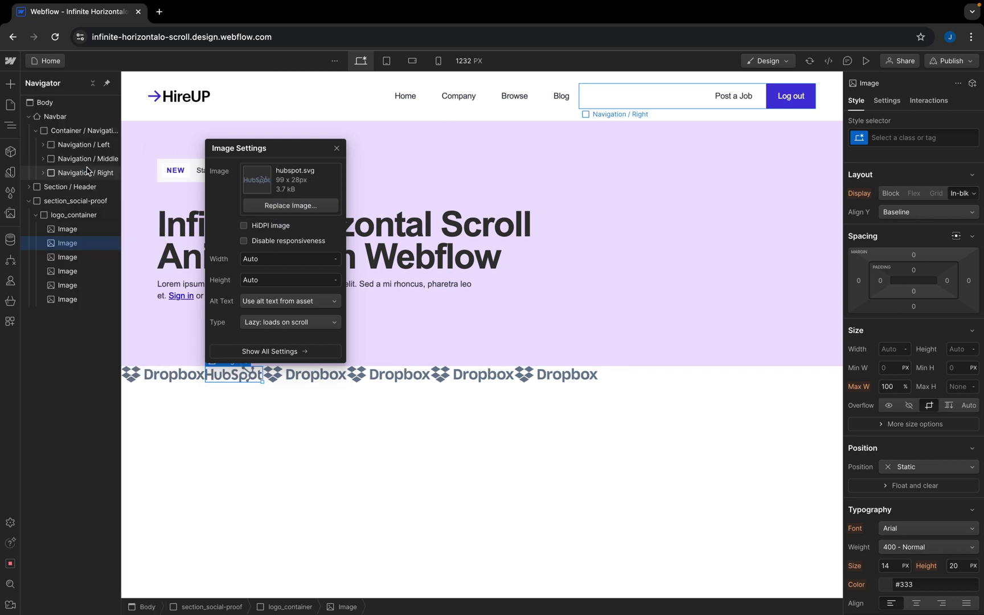
pyautogui.click(285, 374)
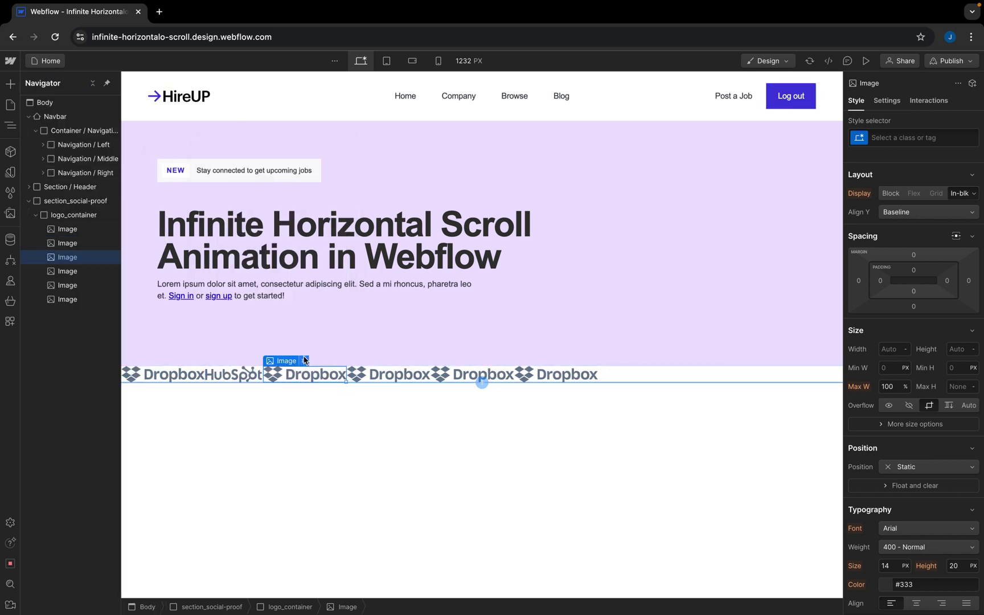
pyautogui.click(305, 360)
pyautogui.click(321, 205)
pyautogui.click(120, 162)
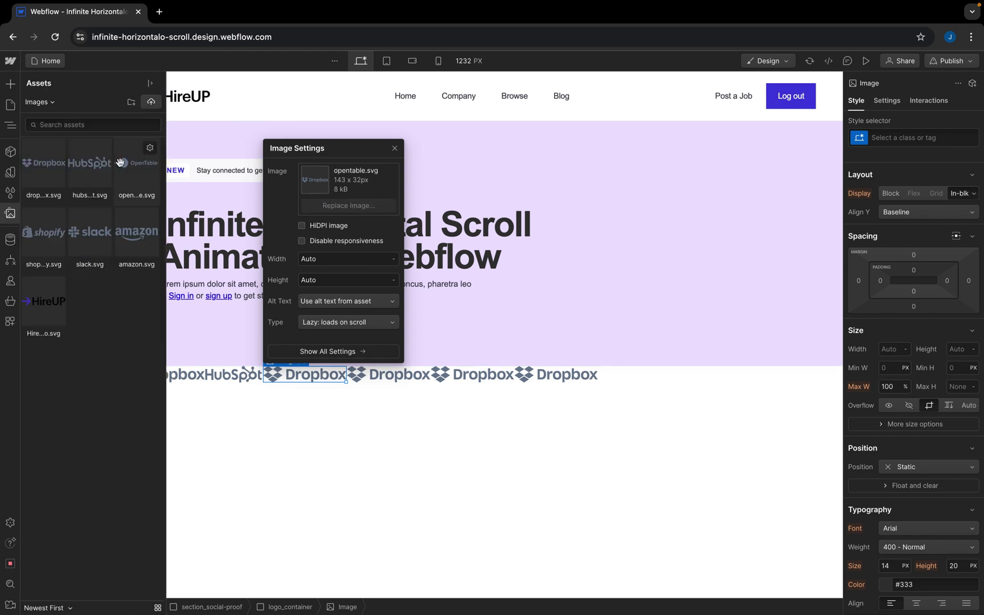
# Step: Replace the fourth, fifth and sixth logos with the Shopify, Slack and Amazon images
pyautogui.click(381, 381)
pyautogui.click(388, 361)
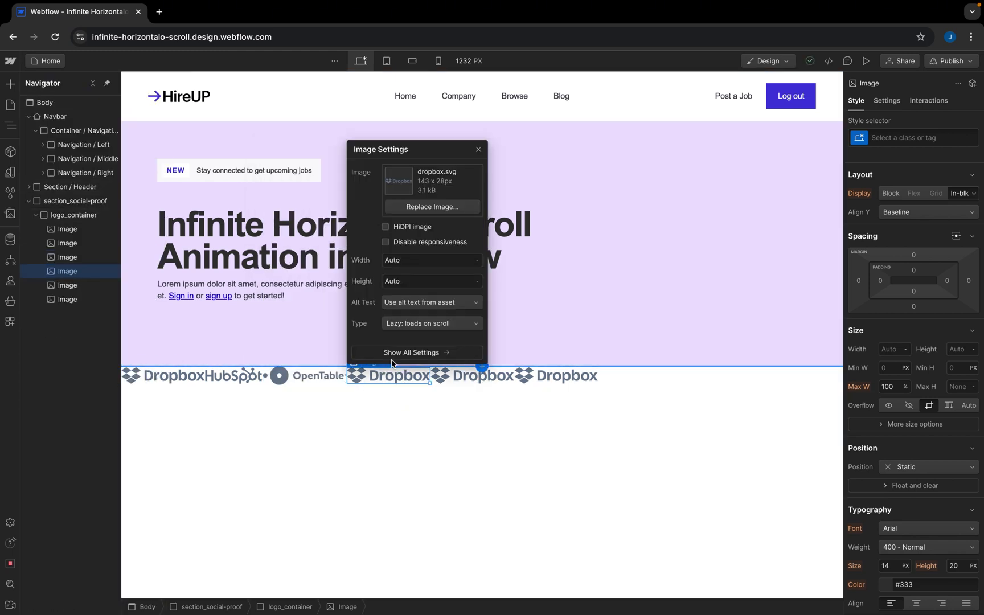
pyautogui.click(413, 208)
pyautogui.click(45, 236)
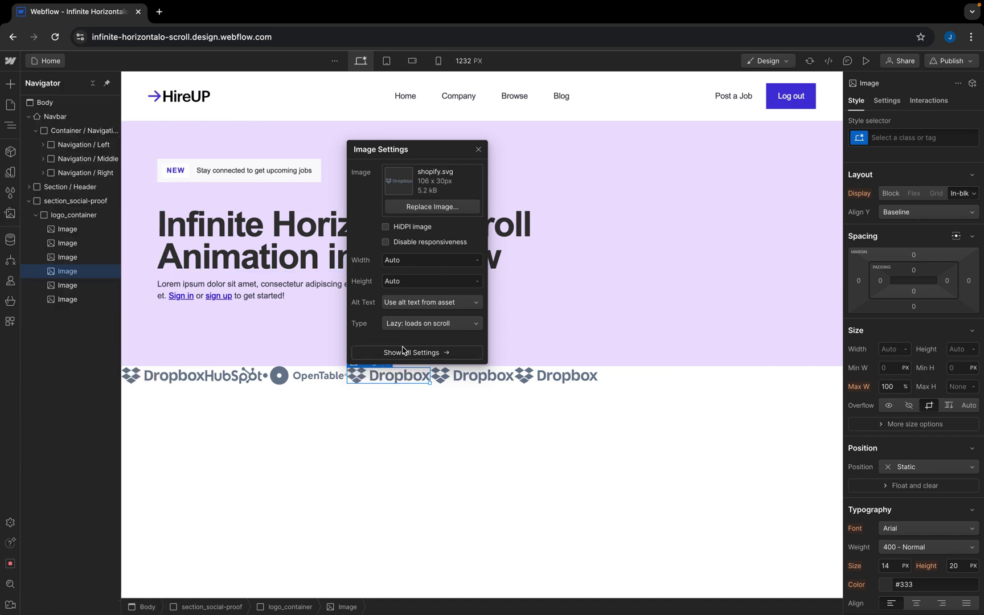
pyautogui.click(461, 380)
pyautogui.click(451, 364)
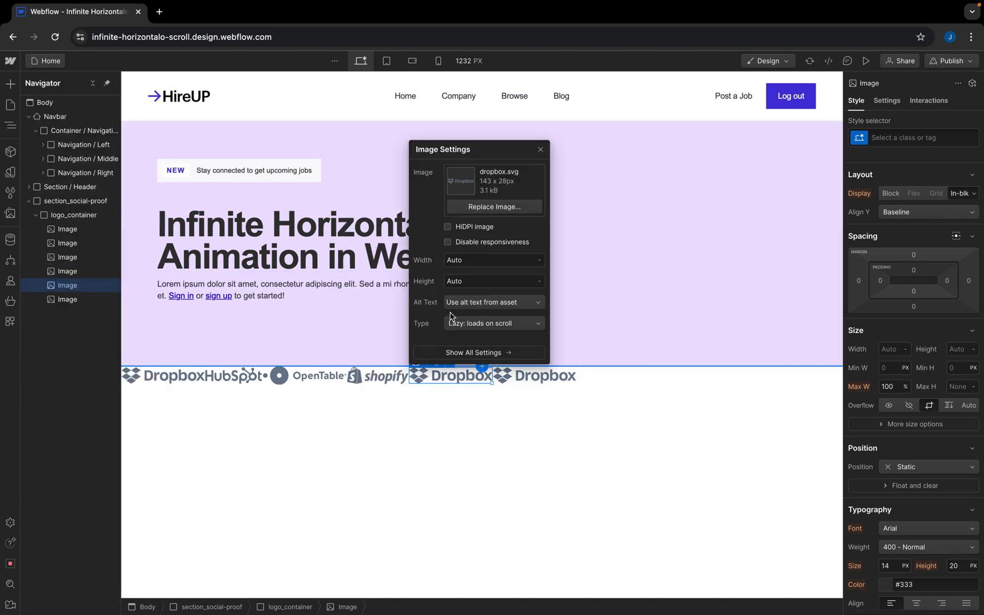
pyautogui.click(466, 207)
pyautogui.click(74, 236)
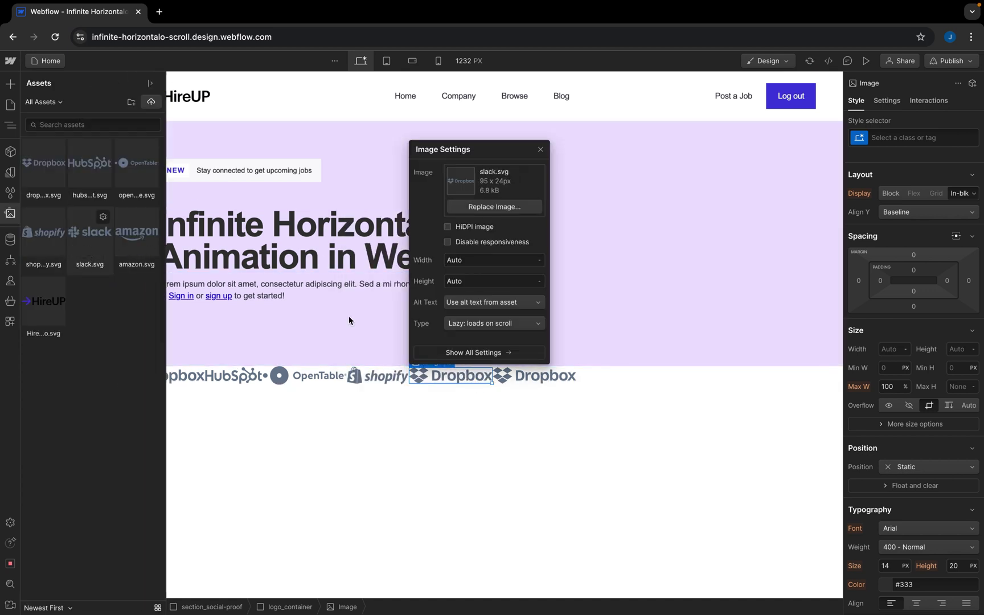
pyautogui.click(538, 382)
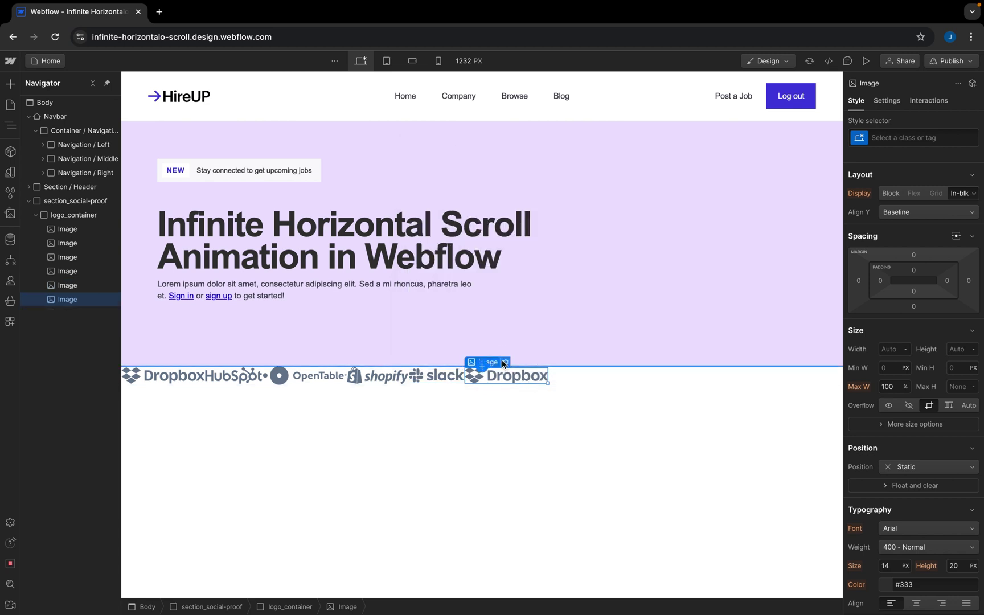
pyautogui.click(506, 363)
pyautogui.click(538, 208)
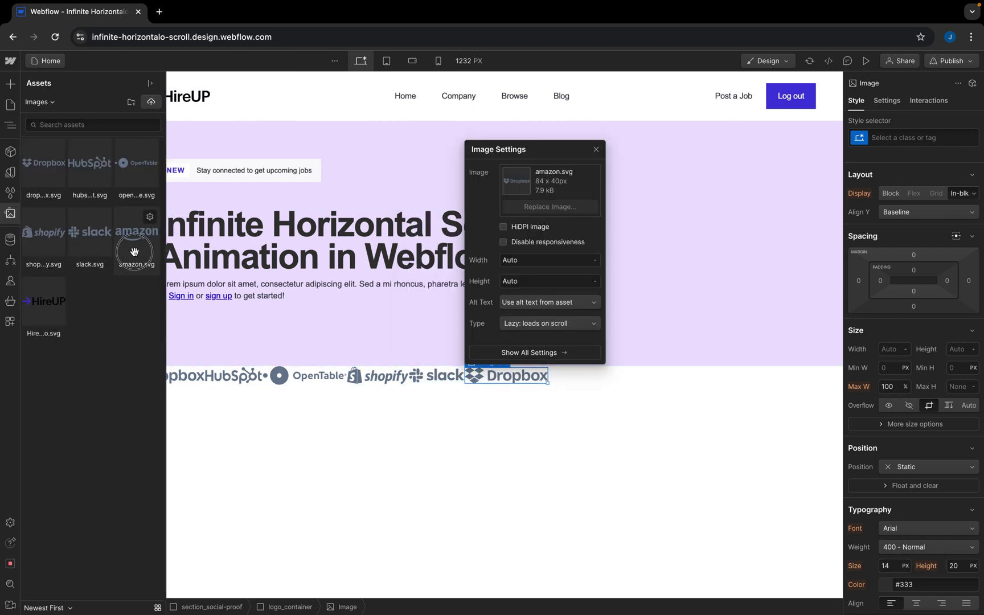
pyautogui.click(135, 254)
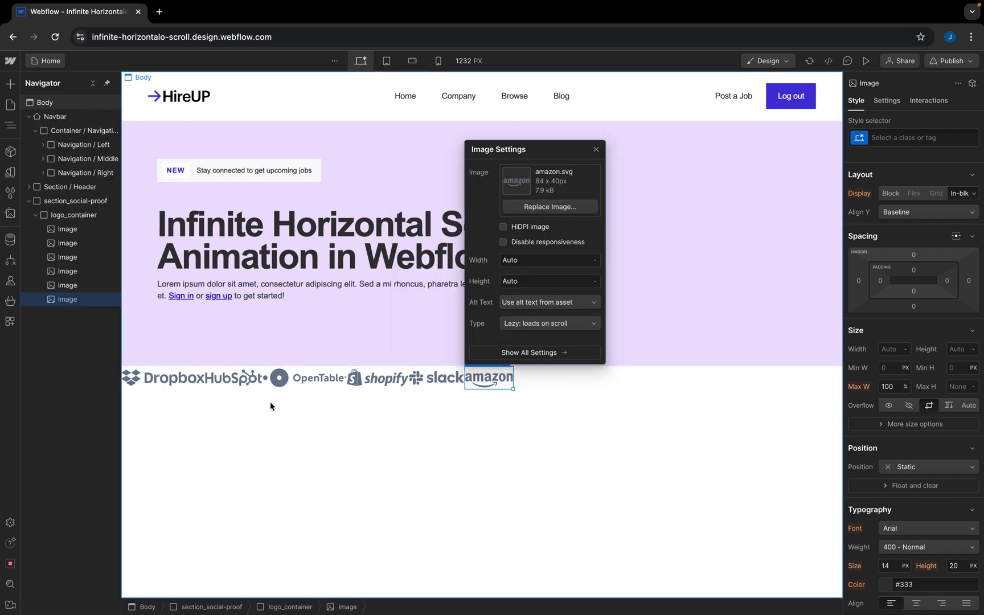
pyautogui.click(73, 220)
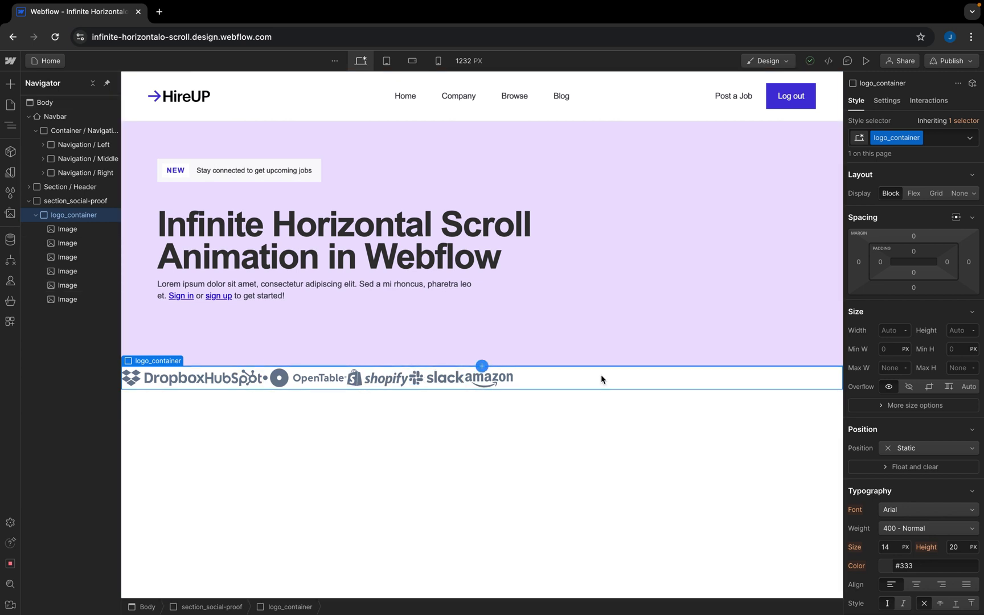
# Step: Set logo_container to Display Flex with Align Y Center and Align X Space between
pyautogui.click(914, 193)
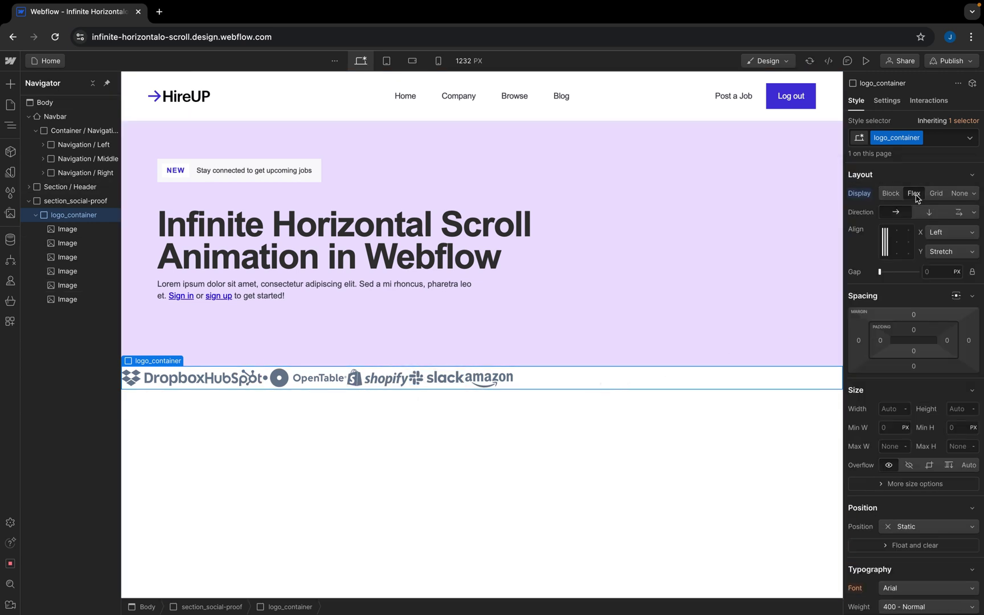
pyautogui.click(952, 252)
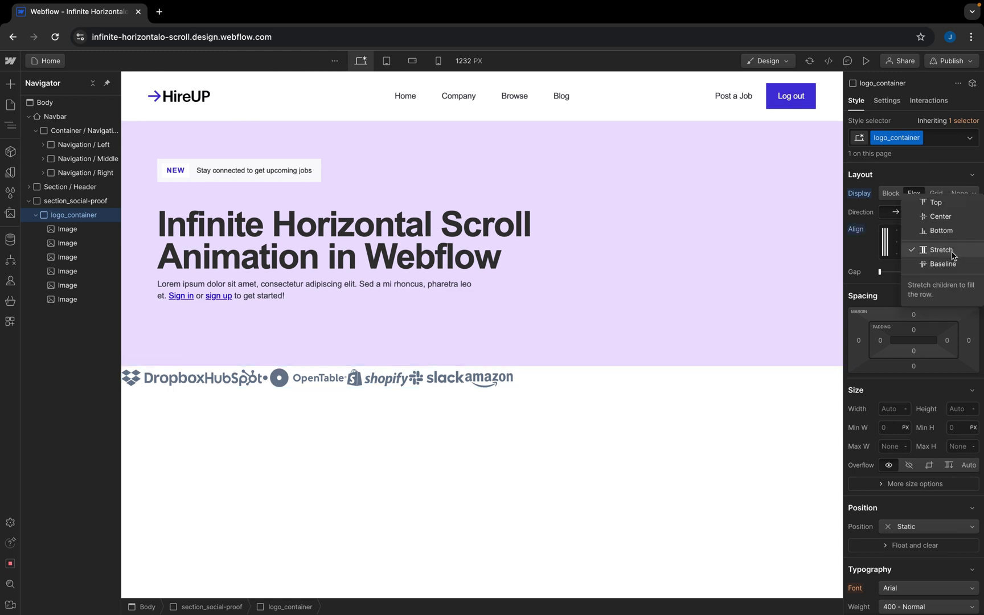
pyautogui.click(941, 217)
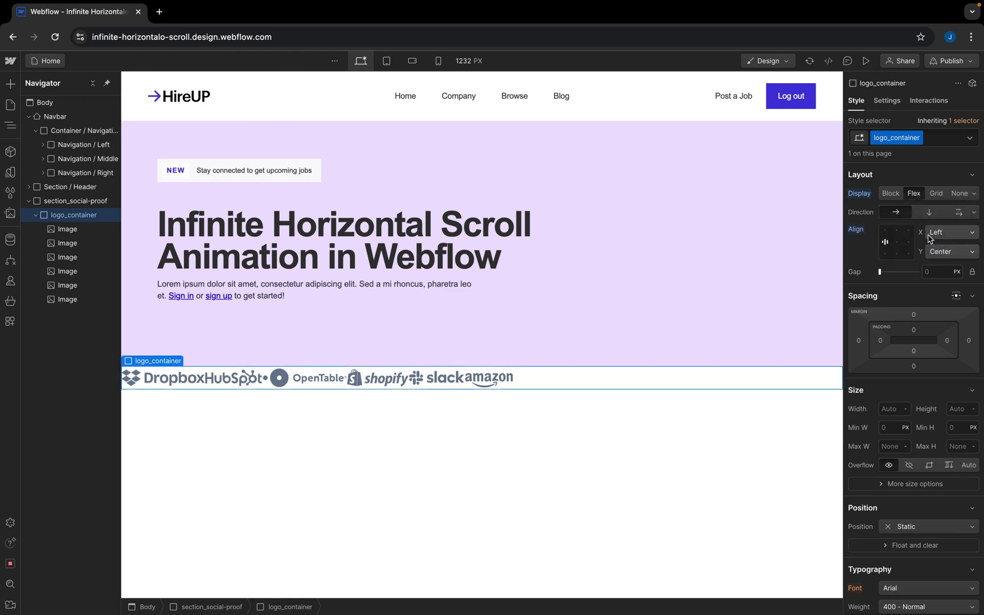
pyautogui.click(960, 231)
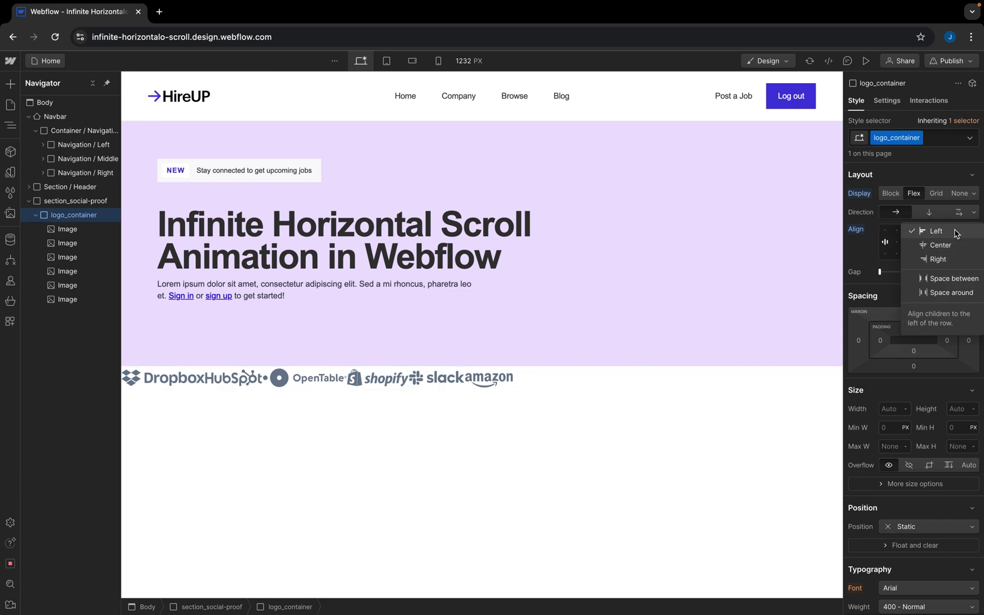
pyautogui.click(950, 280)
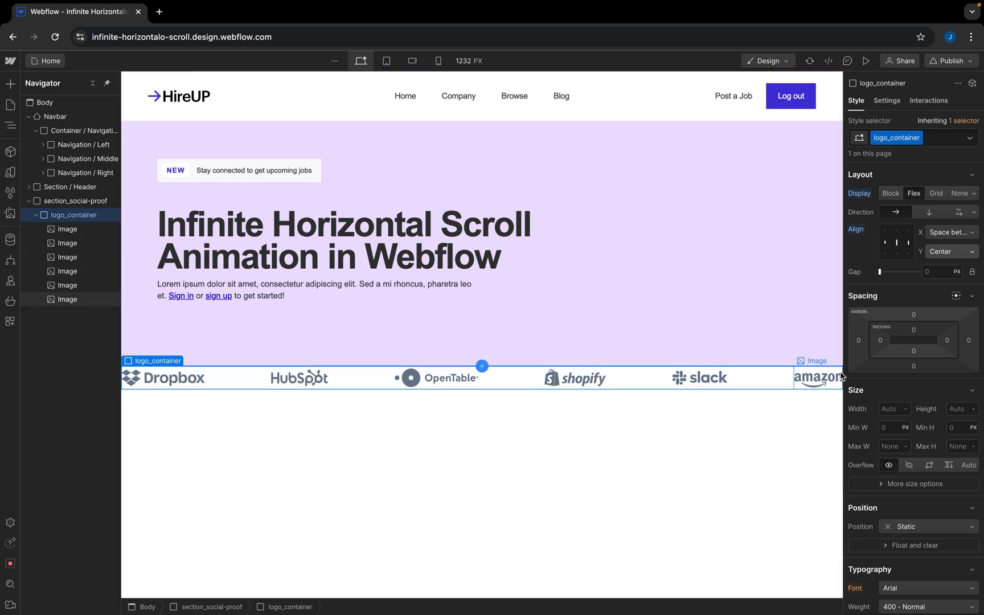
pyautogui.click(63, 203)
pyautogui.click(56, 215)
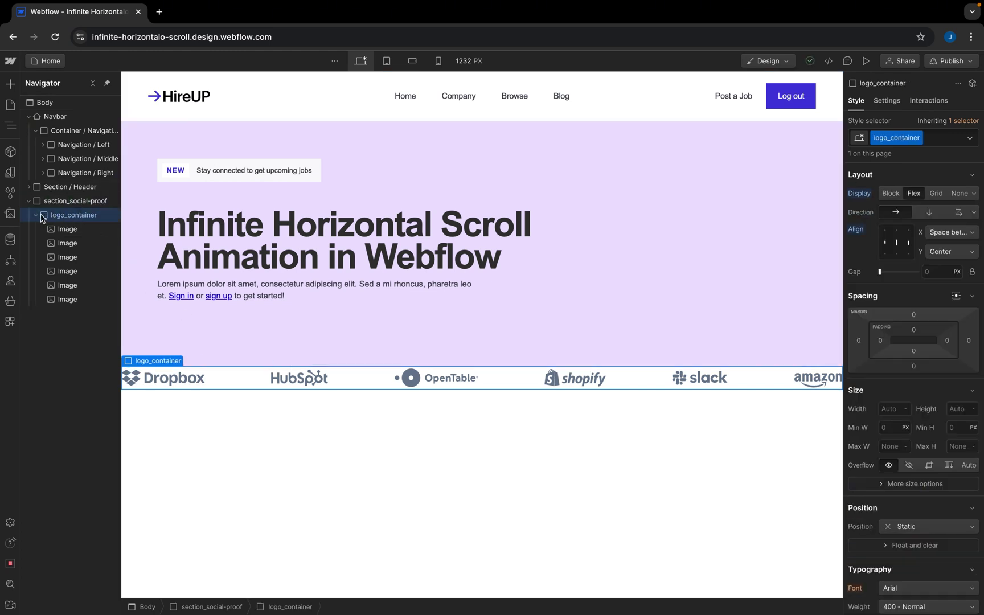
pyautogui.click(36, 216)
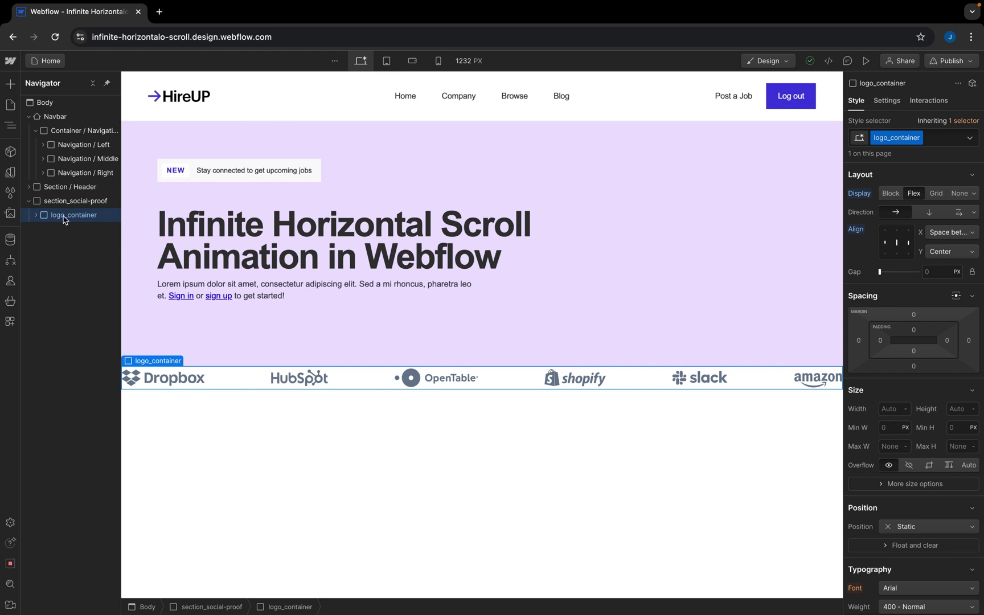
# Step: Wrap logo_container in a new Div Block and give the wrapper the class carousel_slider
pyautogui.rightClick(63, 216)
pyautogui.moveTo(88, 242)
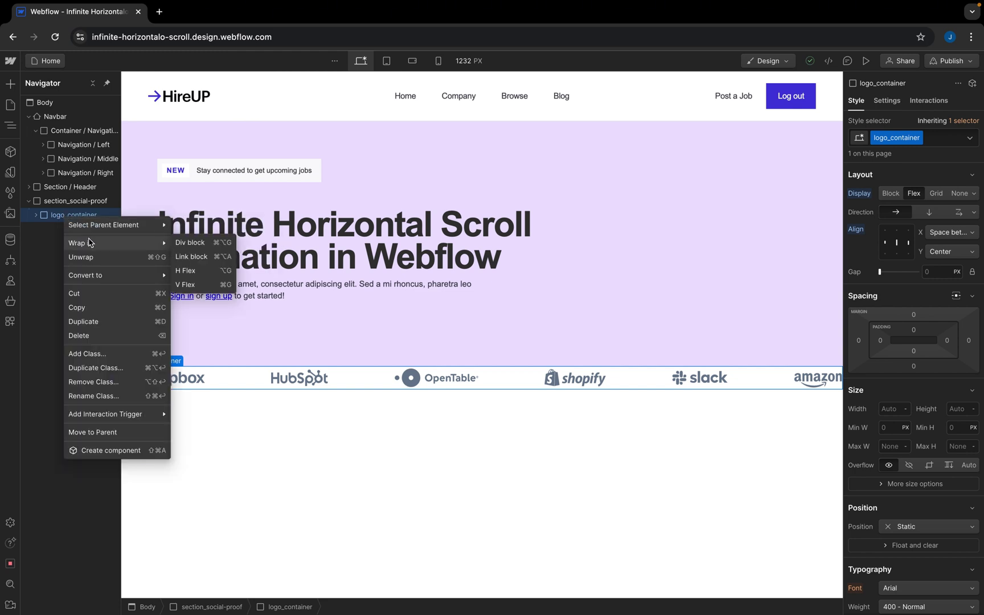
pyautogui.click(205, 248)
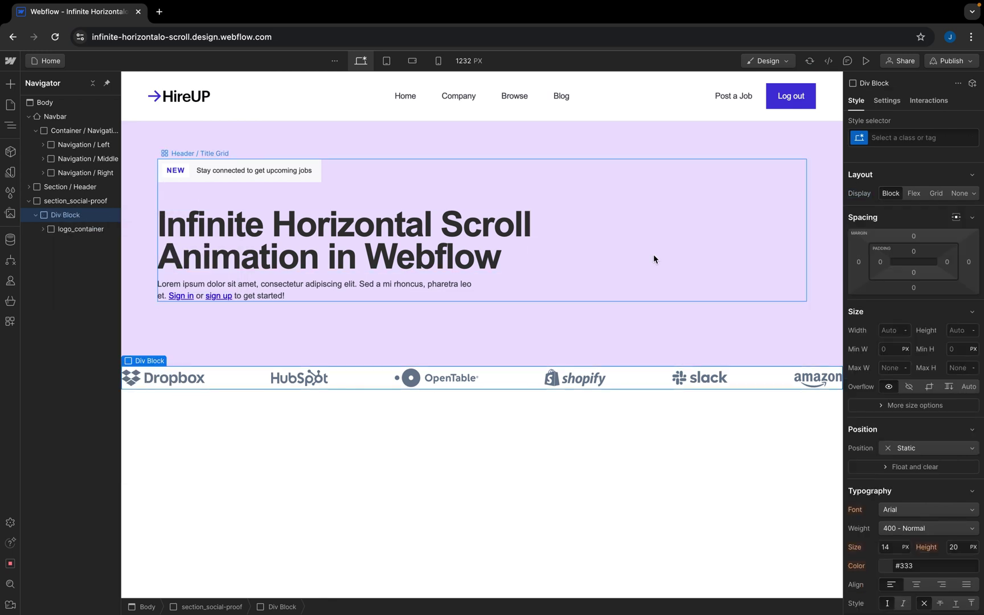
pyautogui.click(902, 140)
pyautogui.write('ca')
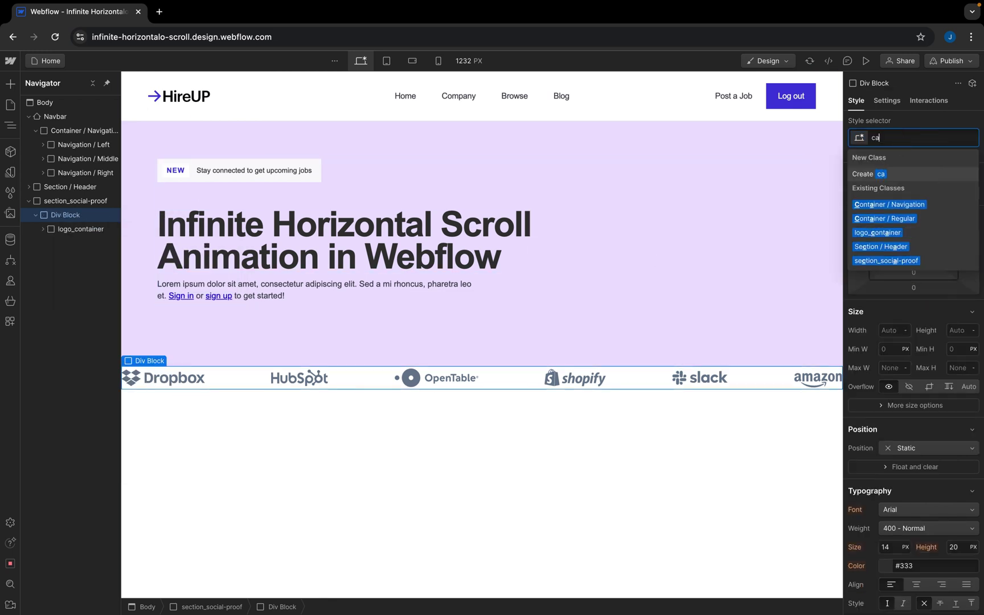
pyautogui.write('rousel_')
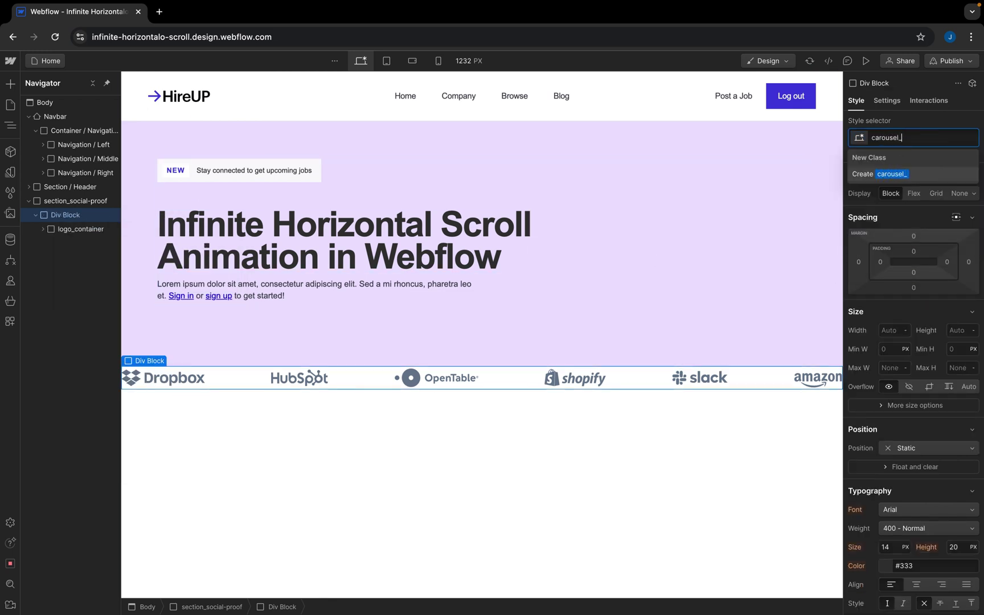
pyautogui.write('slider')
pyautogui.press('Return')
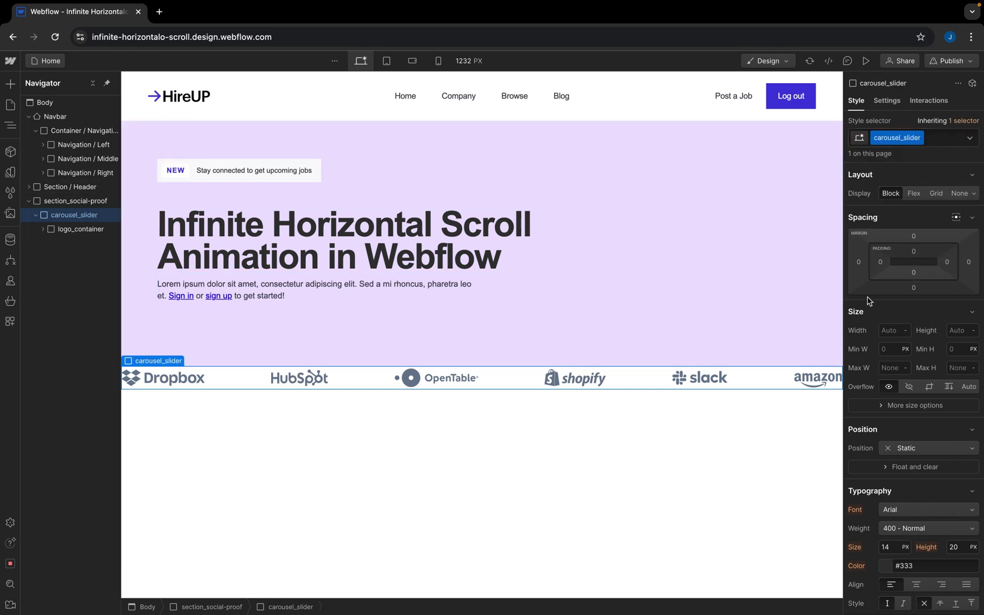
# Step: Pad carousel_slider with 5% on the left and right and 20 px on the top and bottom
pyautogui.click(880, 267)
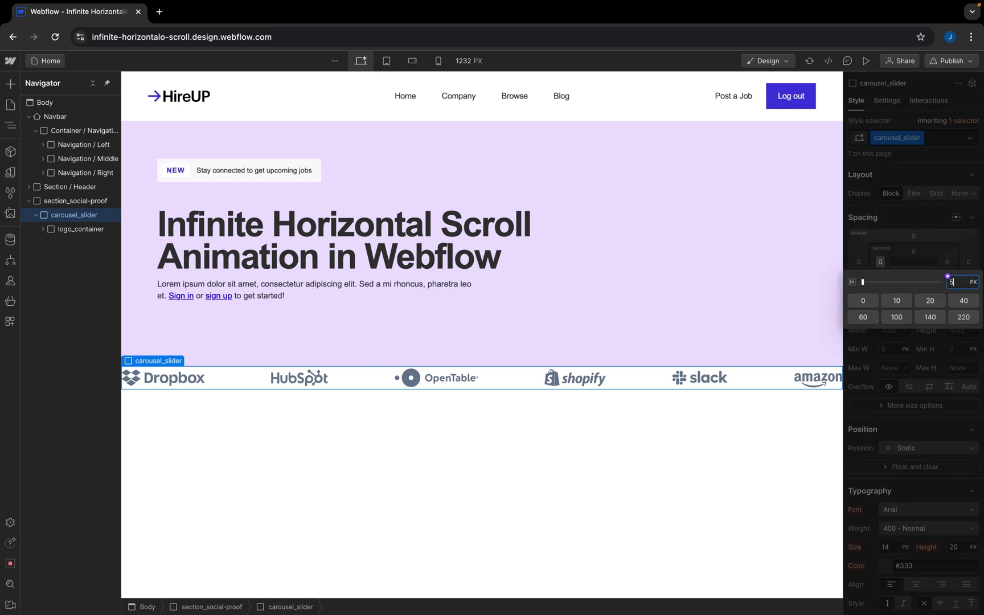
pyautogui.press('Return')
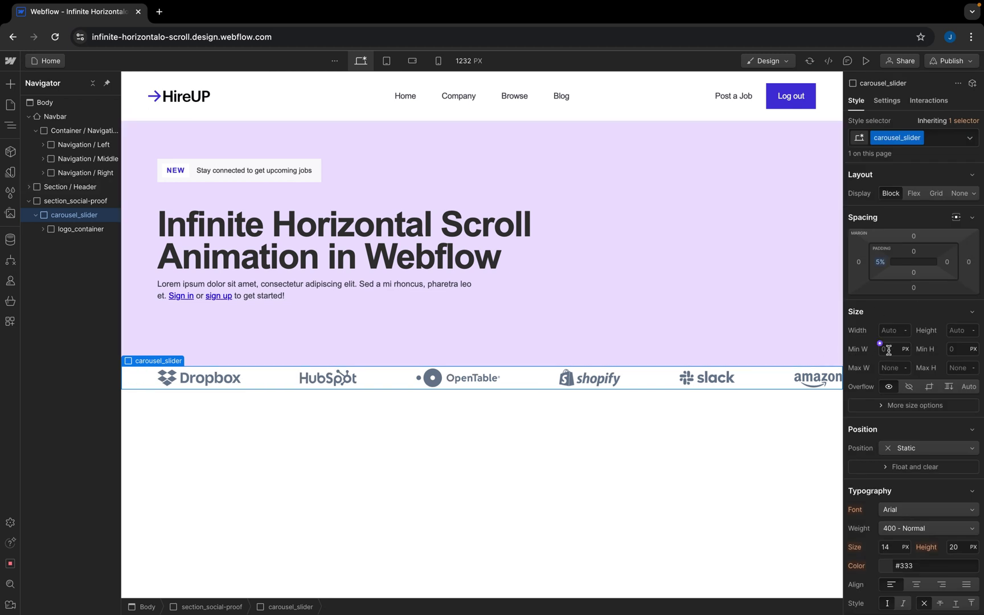
pyautogui.click(948, 263)
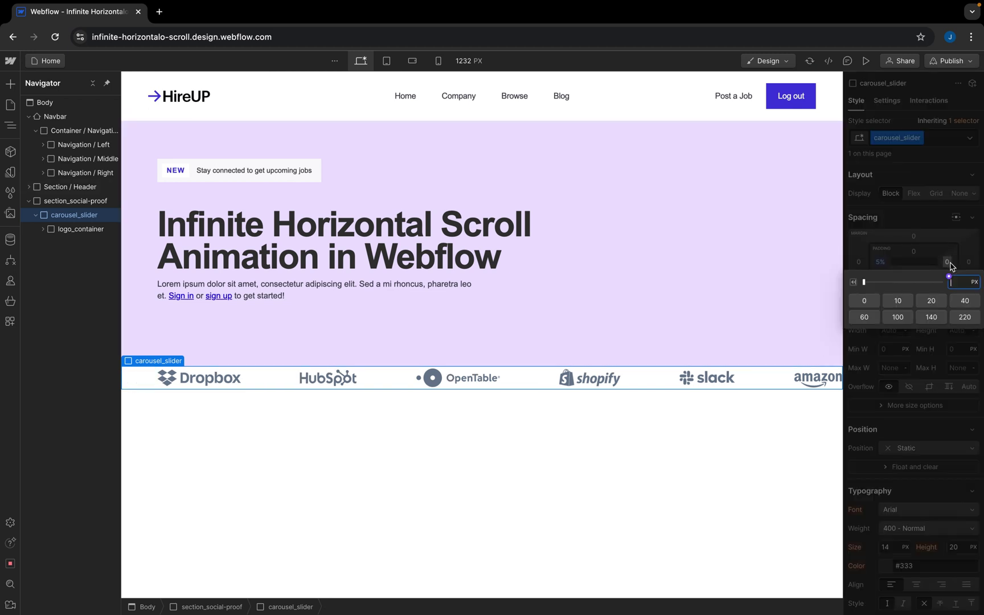
pyautogui.write('5%')
pyautogui.press('Return')
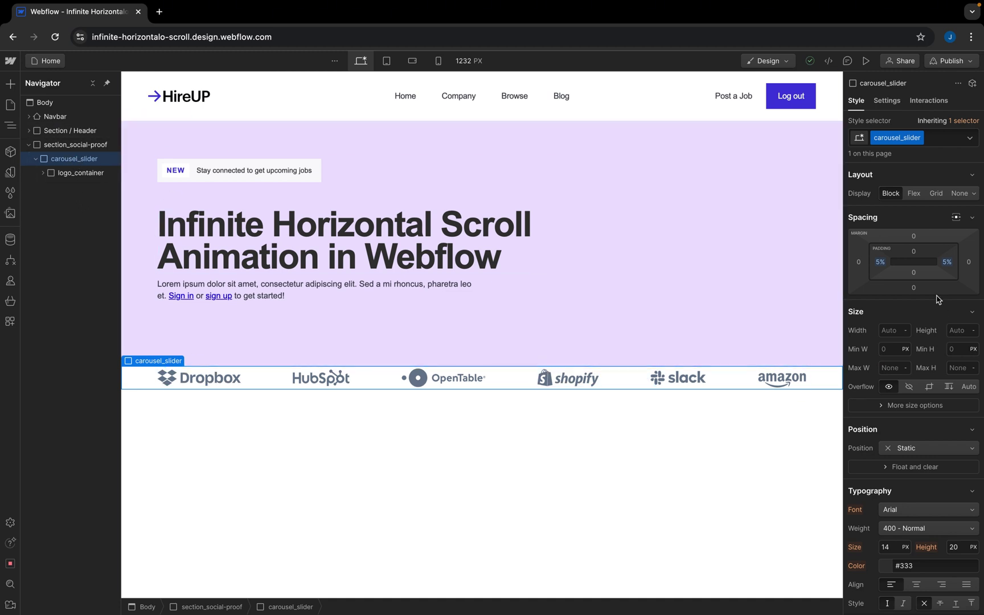
pyautogui.click(915, 273)
pyautogui.click(930, 311)
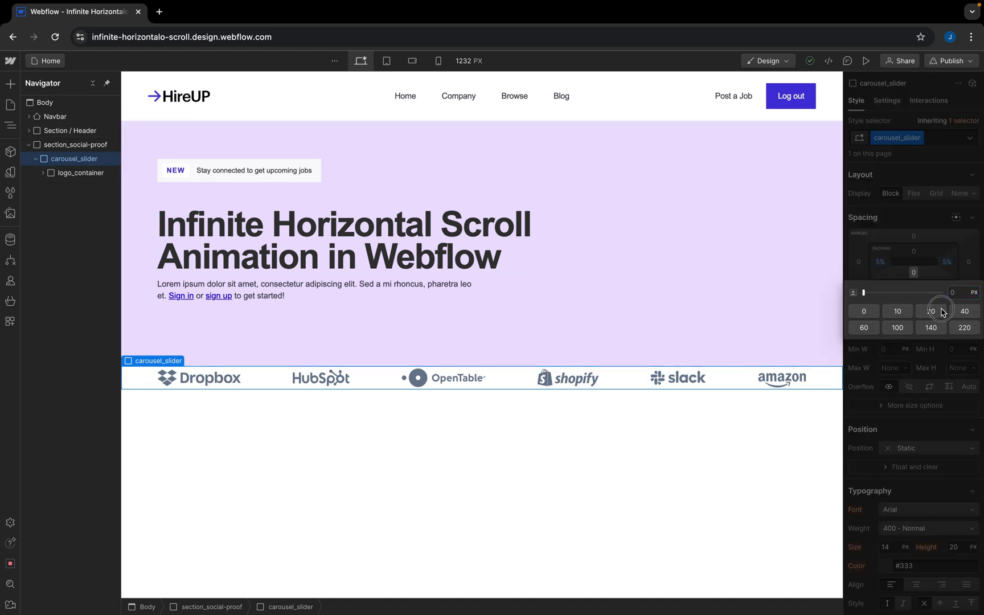
pyautogui.click(915, 251)
pyautogui.click(914, 251)
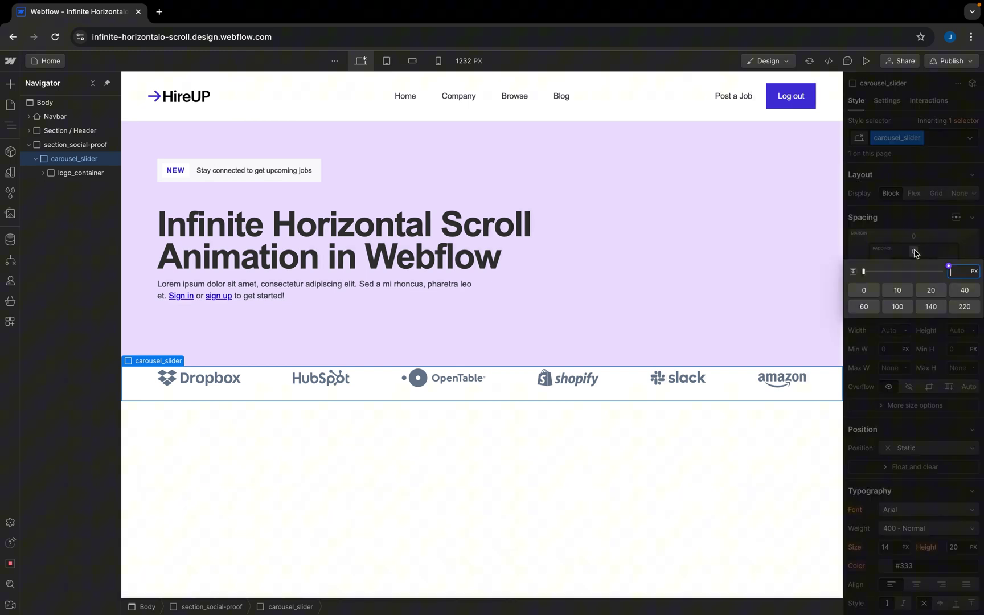
pyautogui.click(931, 289)
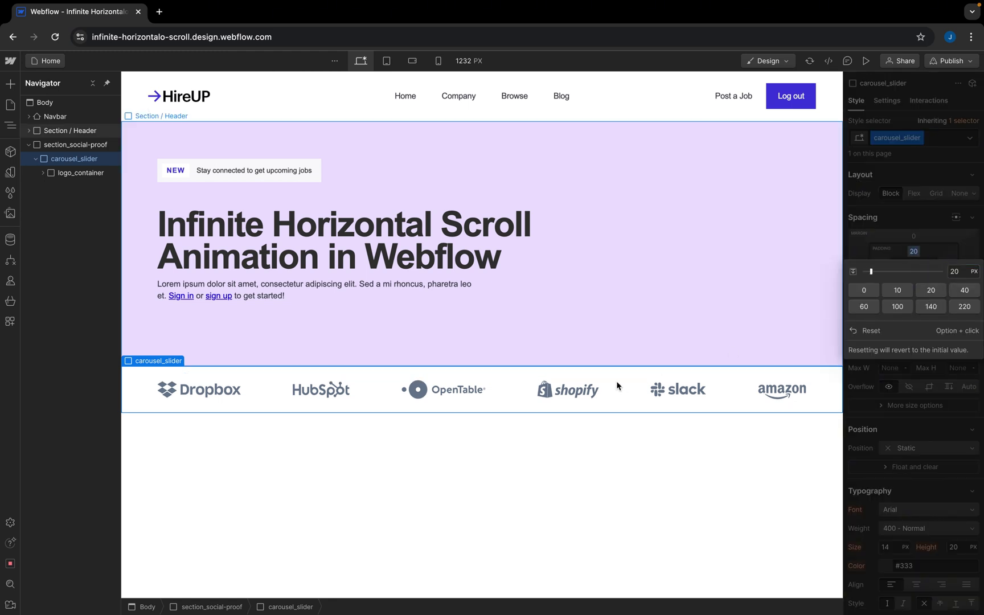
pyautogui.click(79, 176)
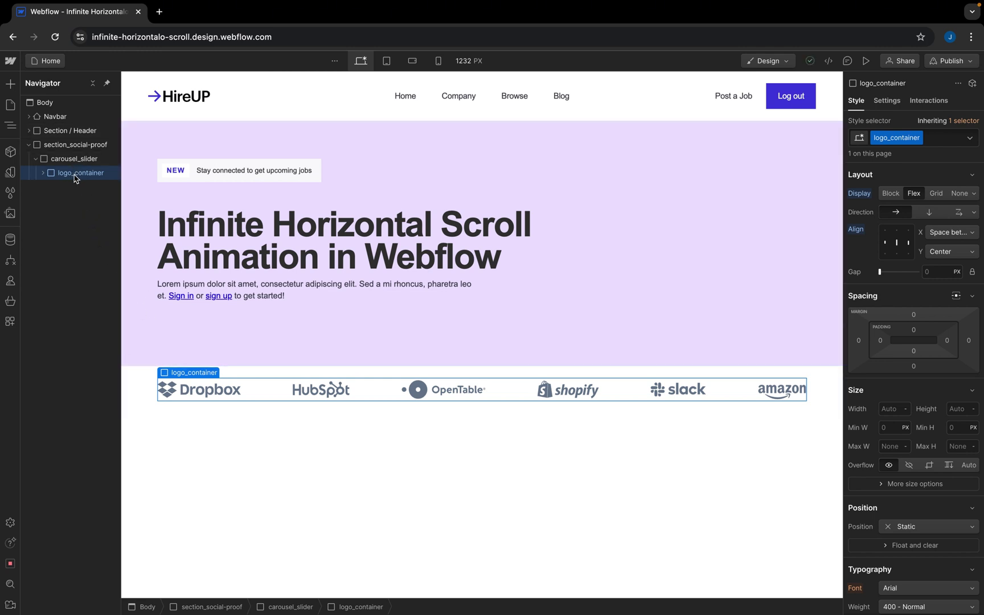
# Step: Give logo_container a #f7d5d5 background colour and duplicate it into a second logo row
pyautogui.scroll(-6, 951, 518)
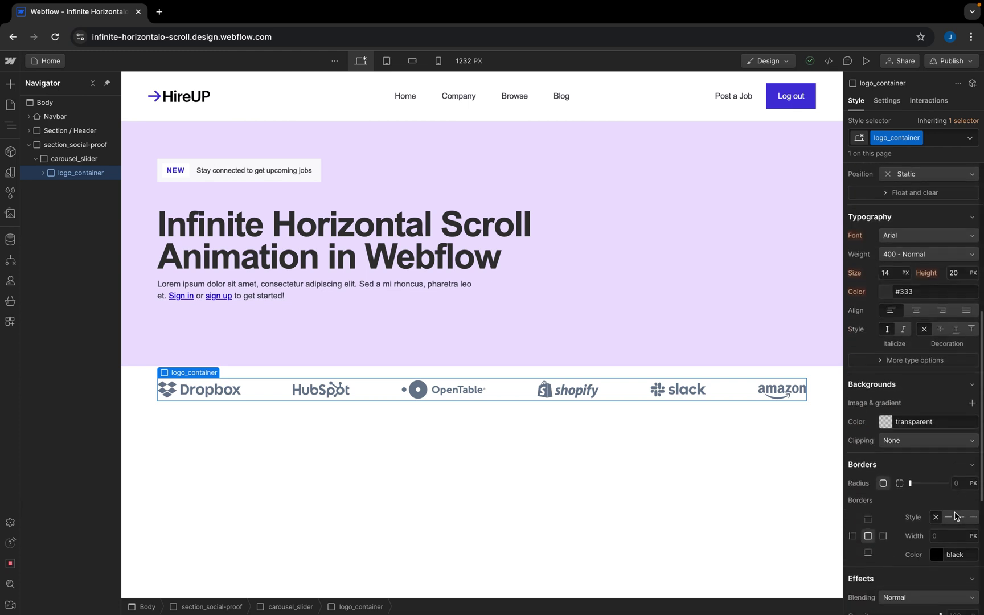
pyautogui.click(881, 409)
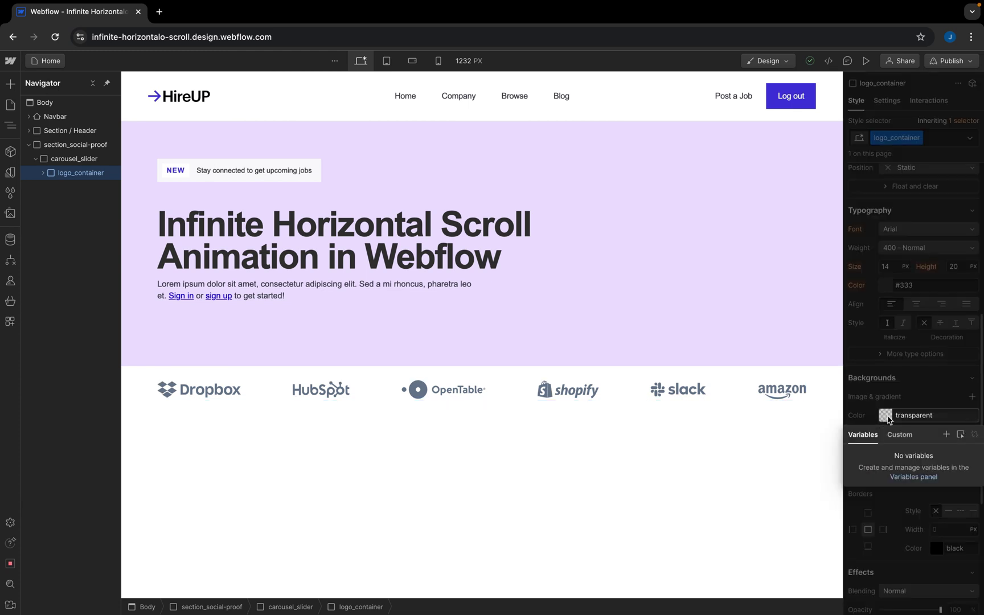
pyautogui.click(888, 419)
pyautogui.click(886, 416)
pyautogui.moveTo(870, 447); pyautogui.dragTo(866, 433)
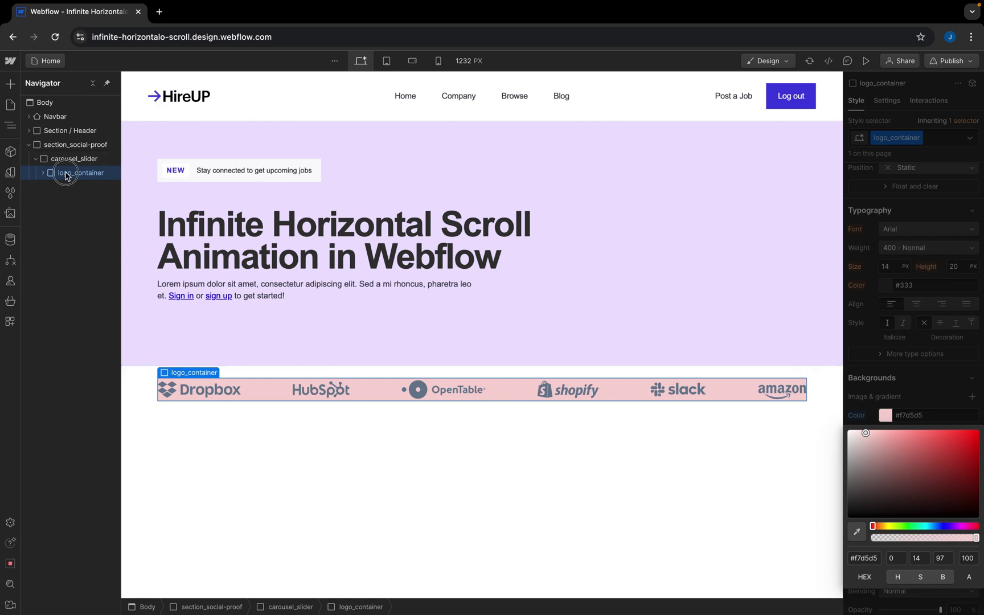
pyautogui.click(918, 395)
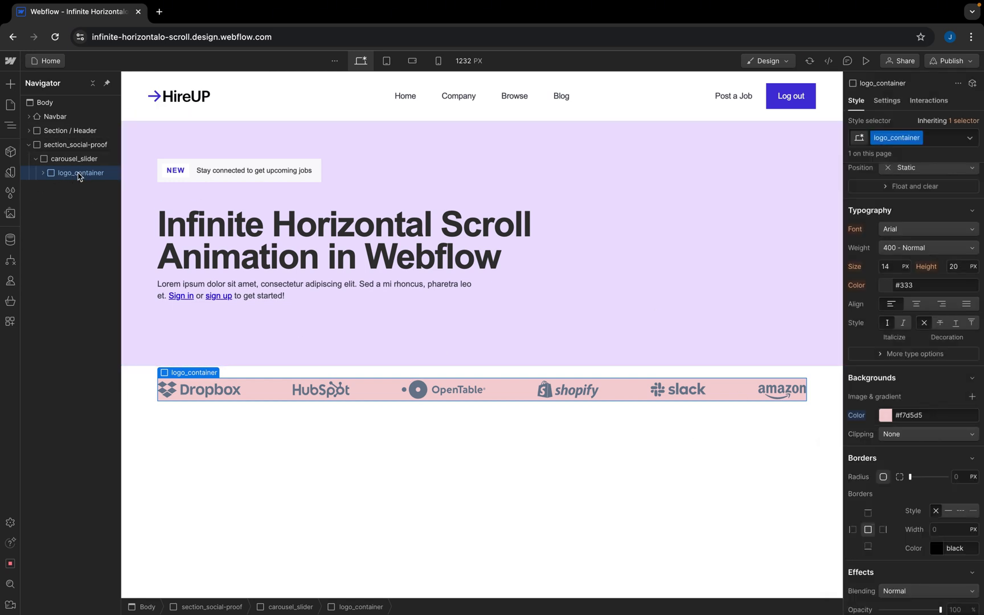
pyautogui.hotkey('ctrl', 'd')
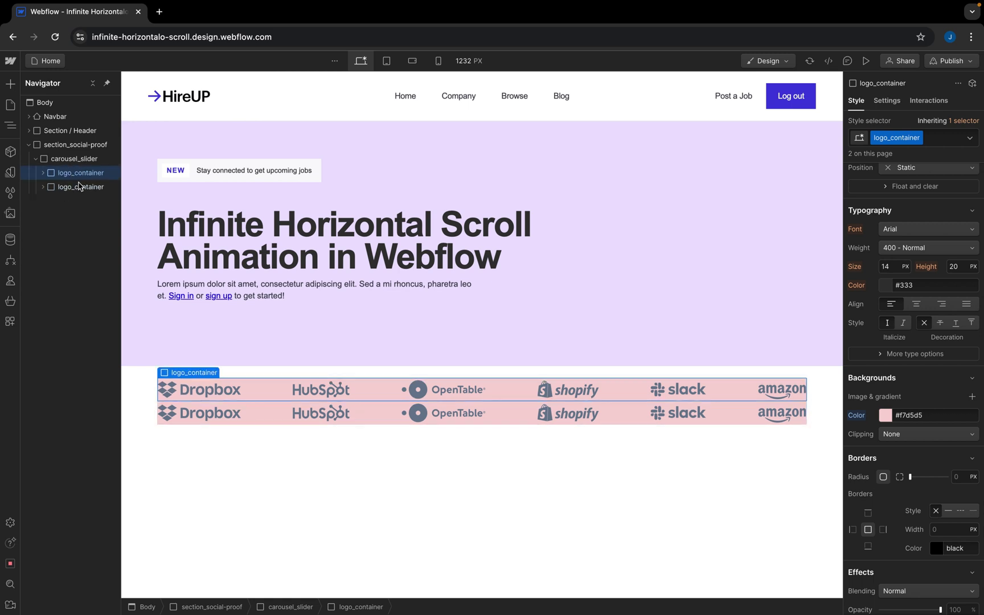
# Step: Set carousel_slider's Display to Flex so both pink logo rows sit side by side
pyautogui.click(79, 187)
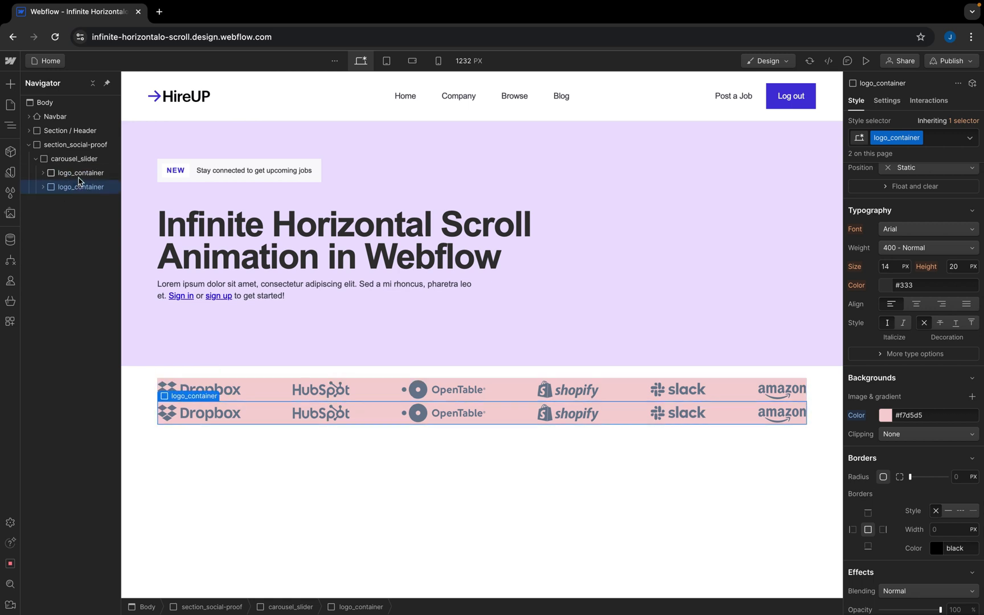
pyautogui.click(71, 162)
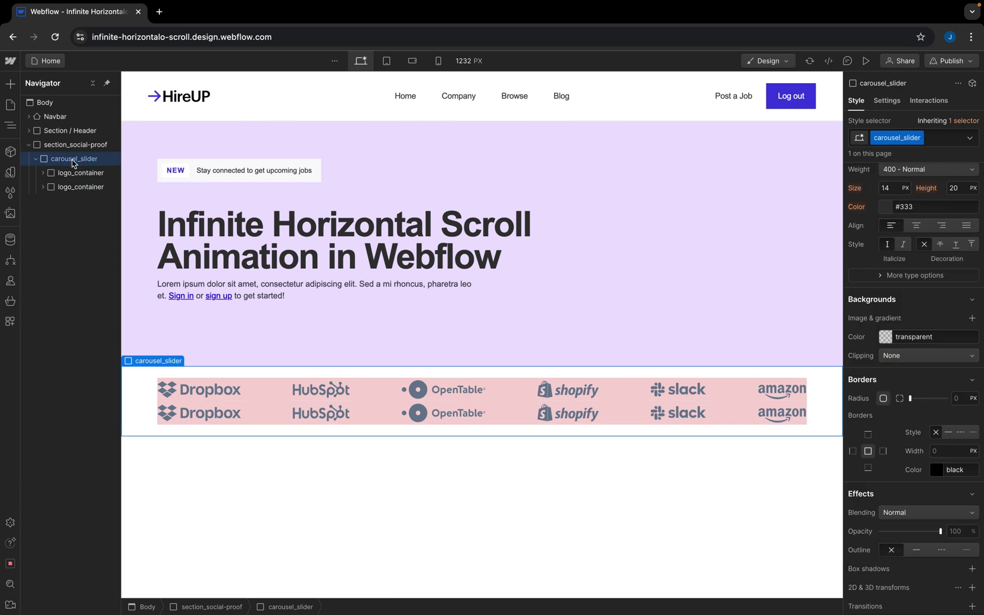
pyautogui.scroll(2, 887, 171)
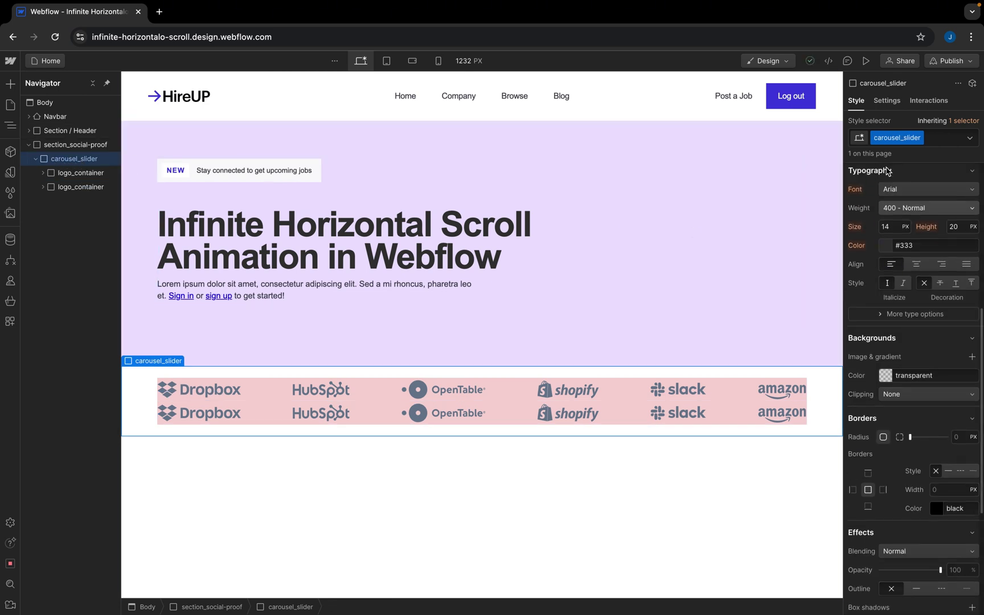
pyautogui.scroll(3, 887, 171)
pyautogui.click(913, 194)
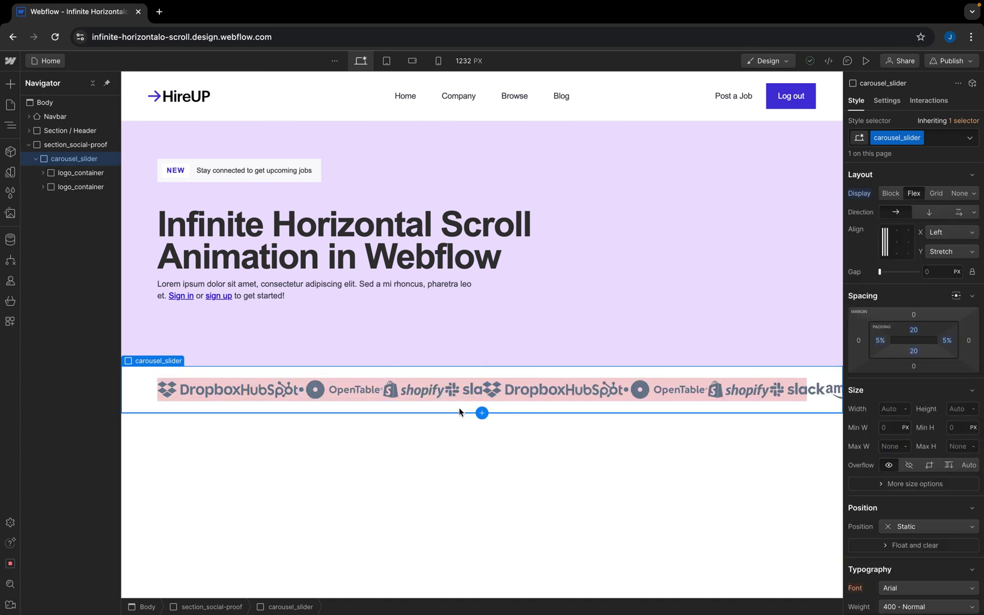
pyautogui.click(69, 177)
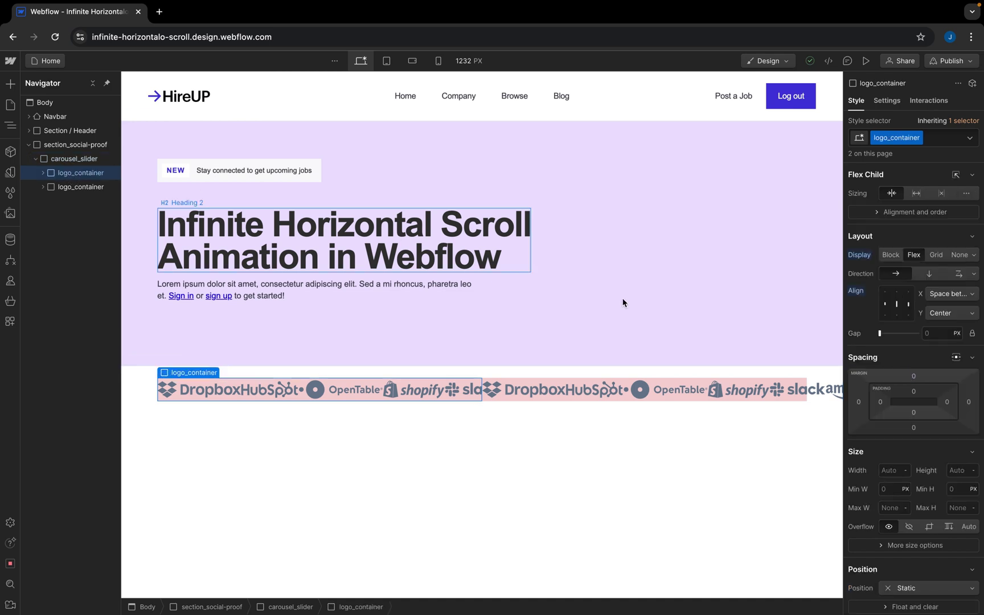
# Step: Set logo_container's minimum width to 100%
pyautogui.scroll(-3, 955, 465)
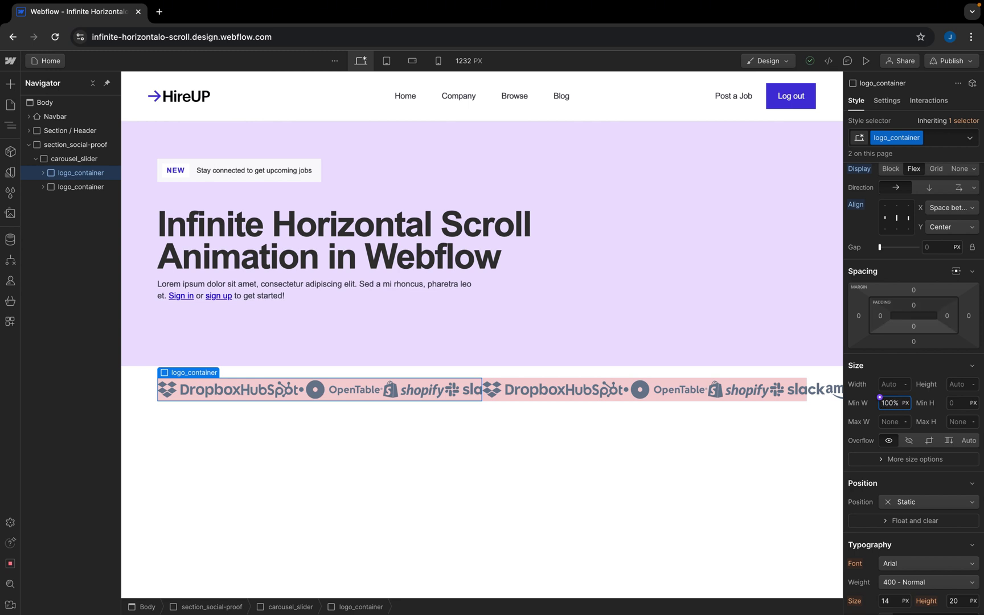
pyautogui.write('%')
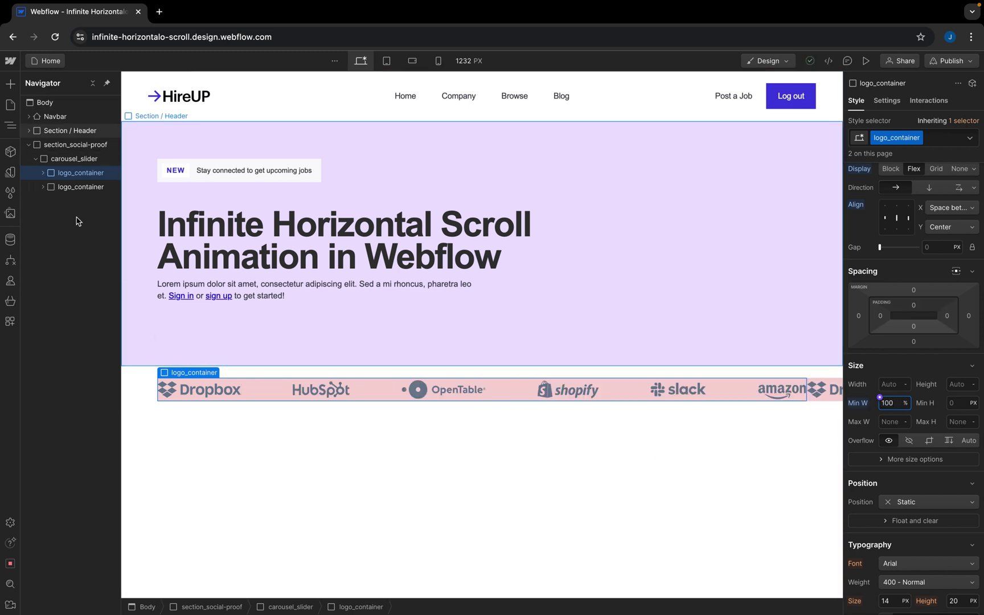
pyautogui.click(72, 193)
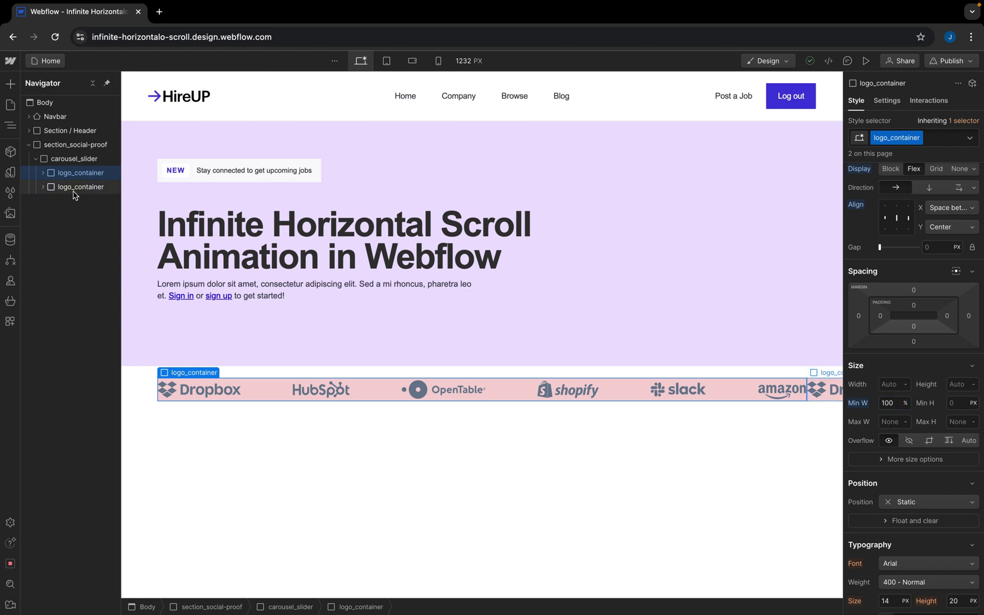
pyautogui.hscroll(4, 739, 406)
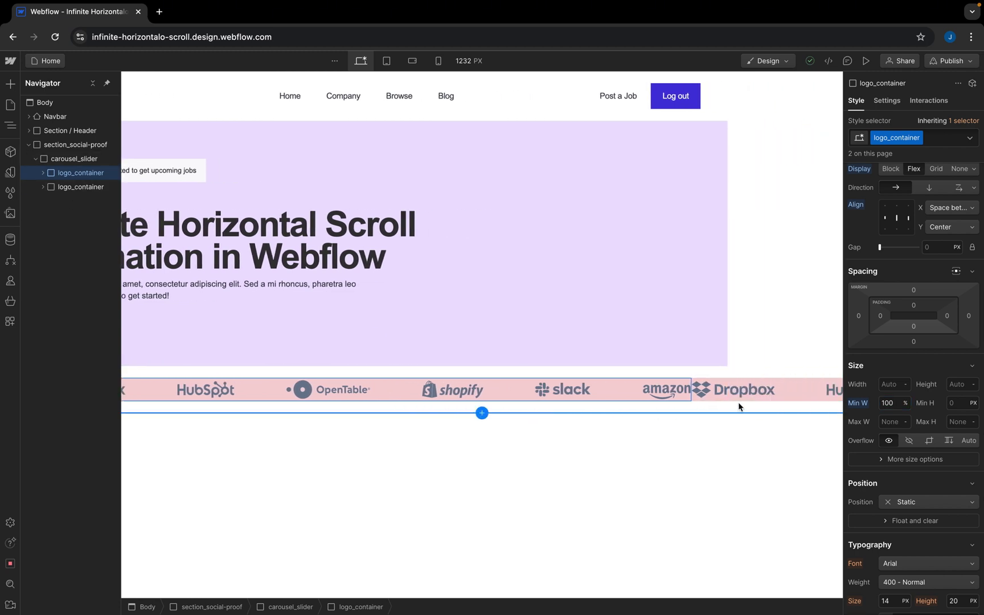
pyautogui.hscroll(-2, 775, 365)
pyautogui.click(772, 353)
pyautogui.hscroll(2, 807, 327)
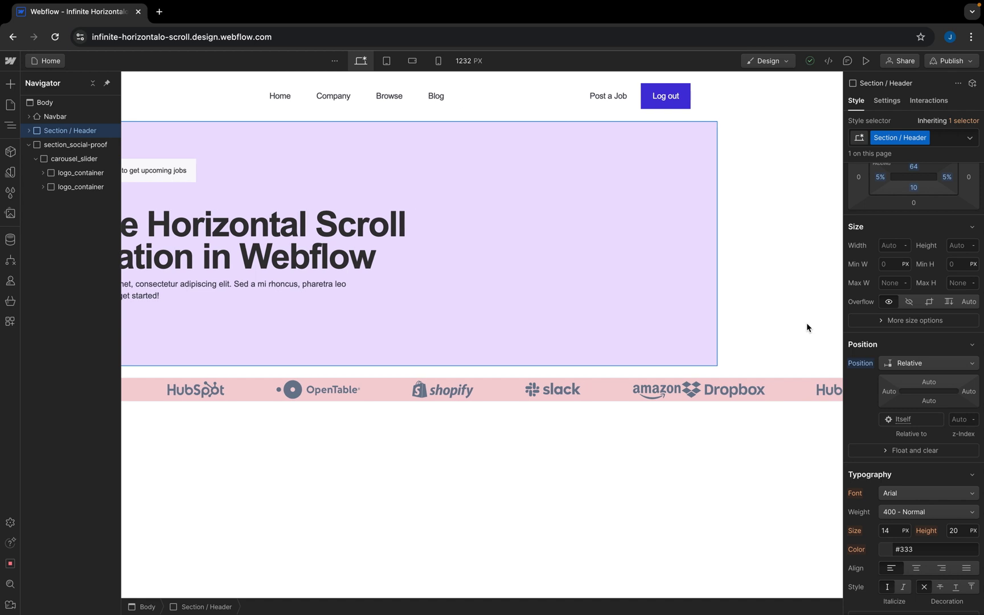
pyautogui.click(779, 390)
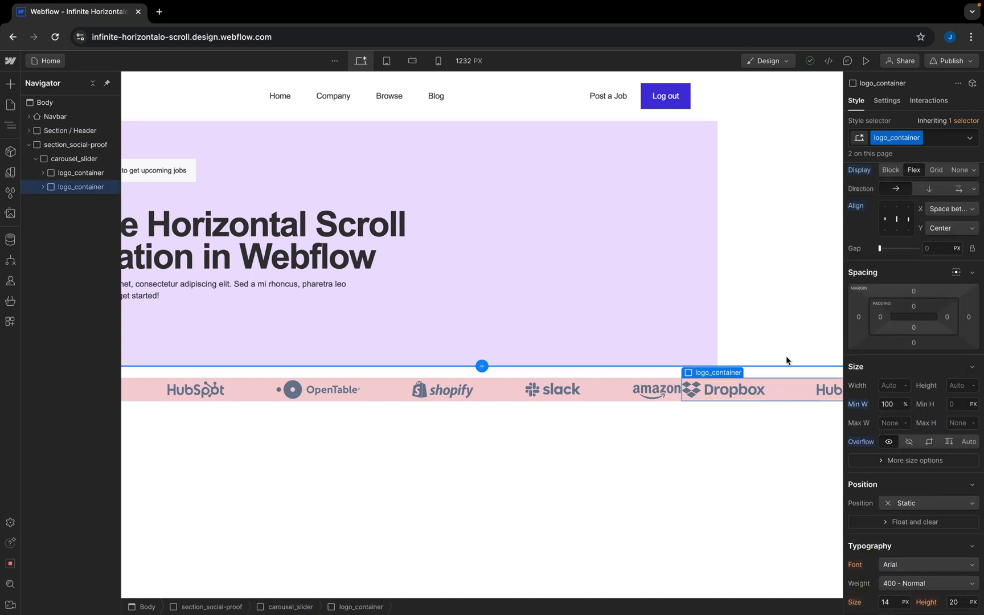
pyautogui.hscroll(-3, 644, 483)
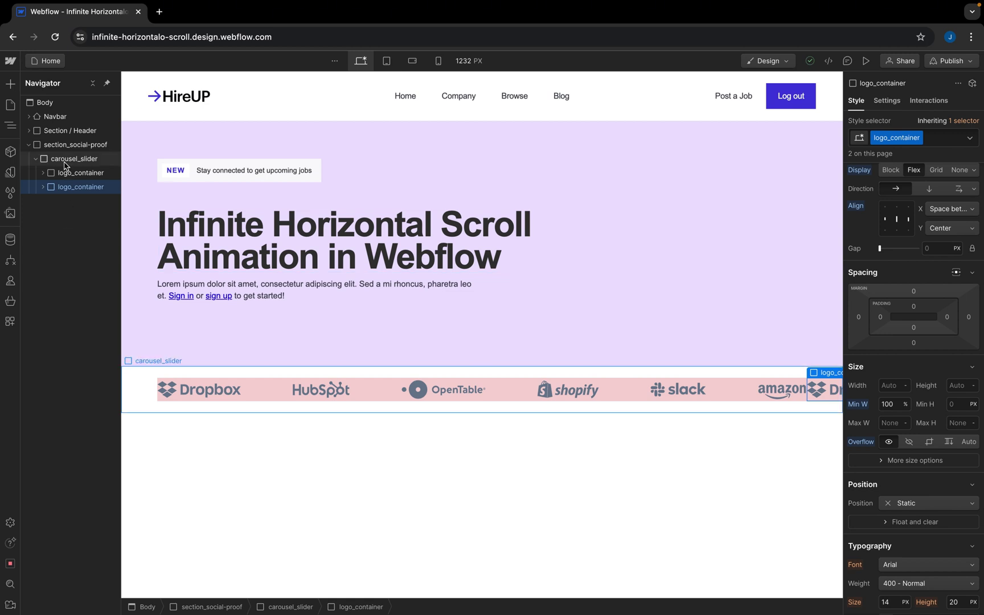
# Step: Set carousel_slider's Overflow to Hidden and bring up its interactions
pyautogui.click(94, 162)
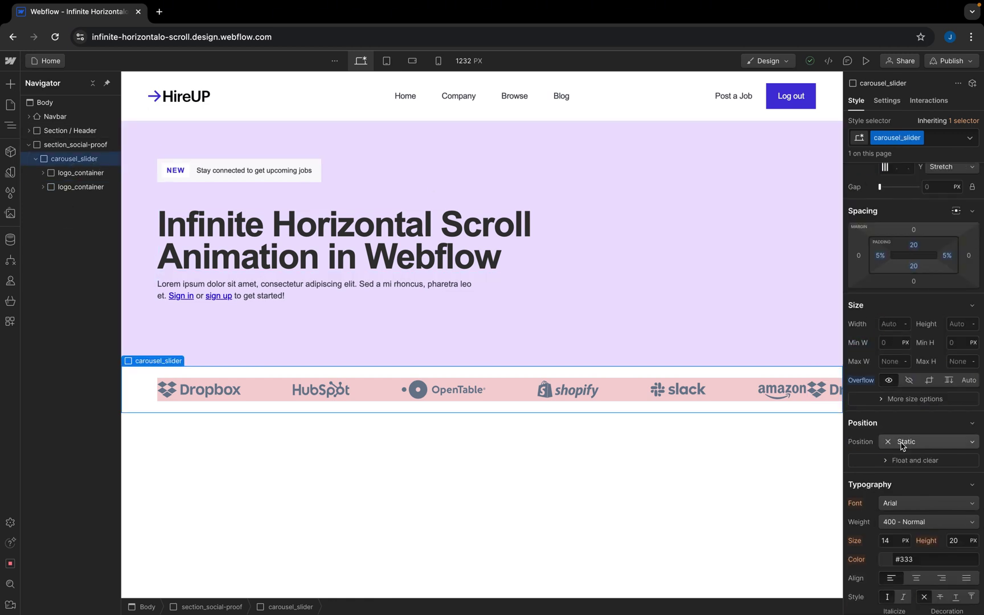
pyautogui.scroll(-2, 902, 448)
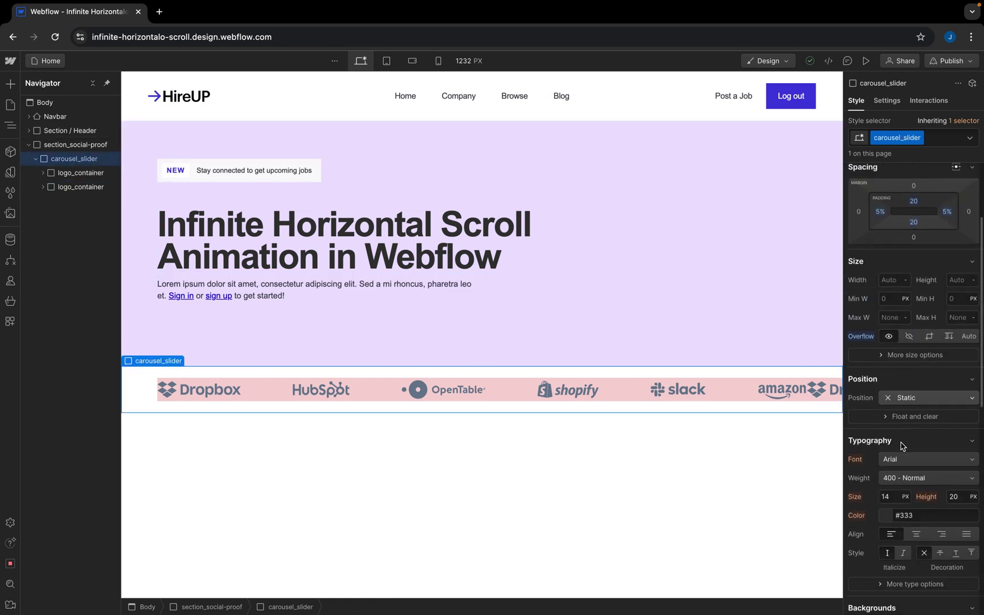
pyautogui.click(910, 336)
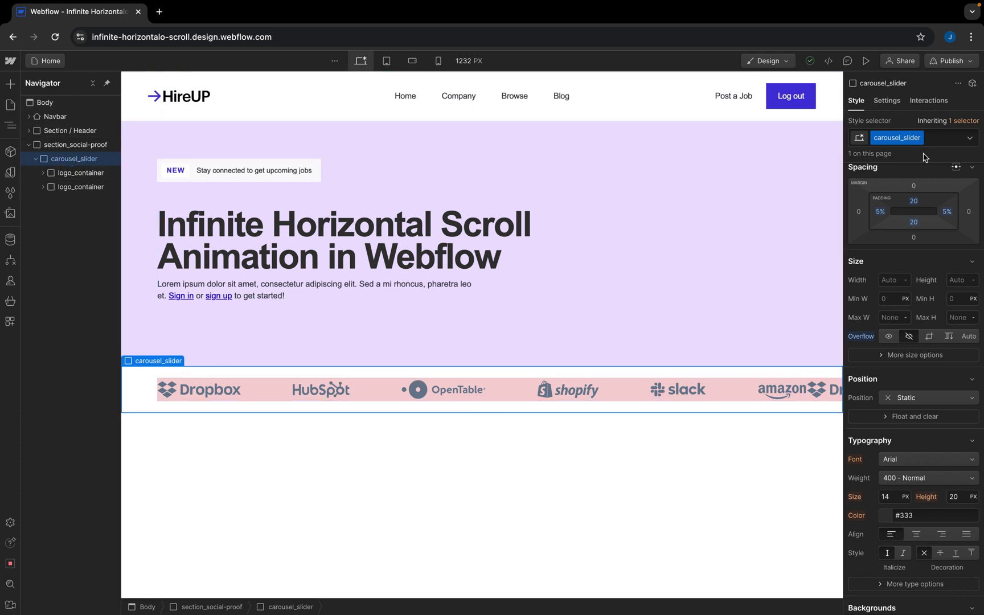
pyautogui.click(929, 105)
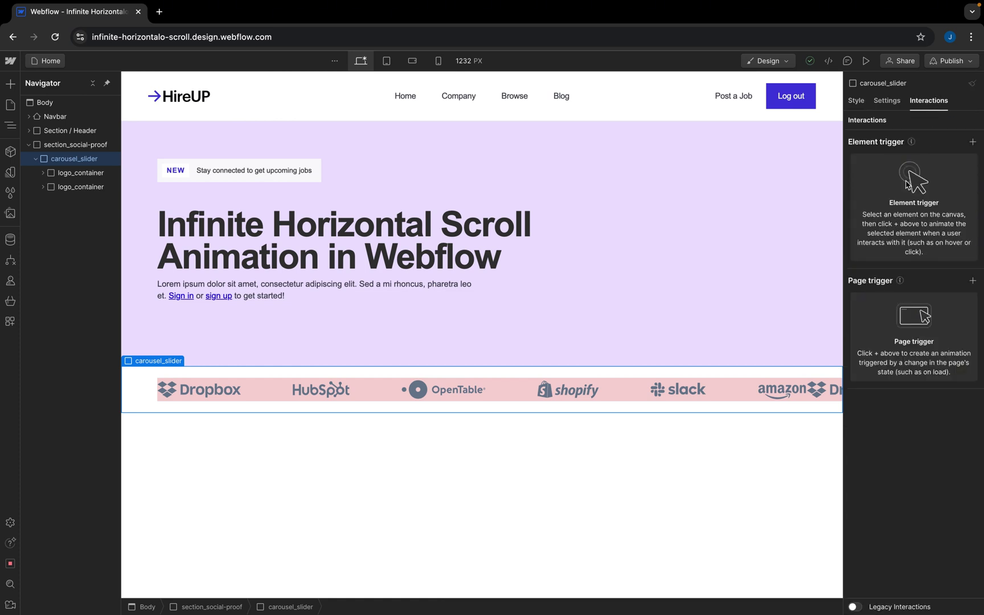
# Step: Add a Page load trigger whose 'When page starts loading' action starts a new timed animation
pyautogui.click(972, 281)
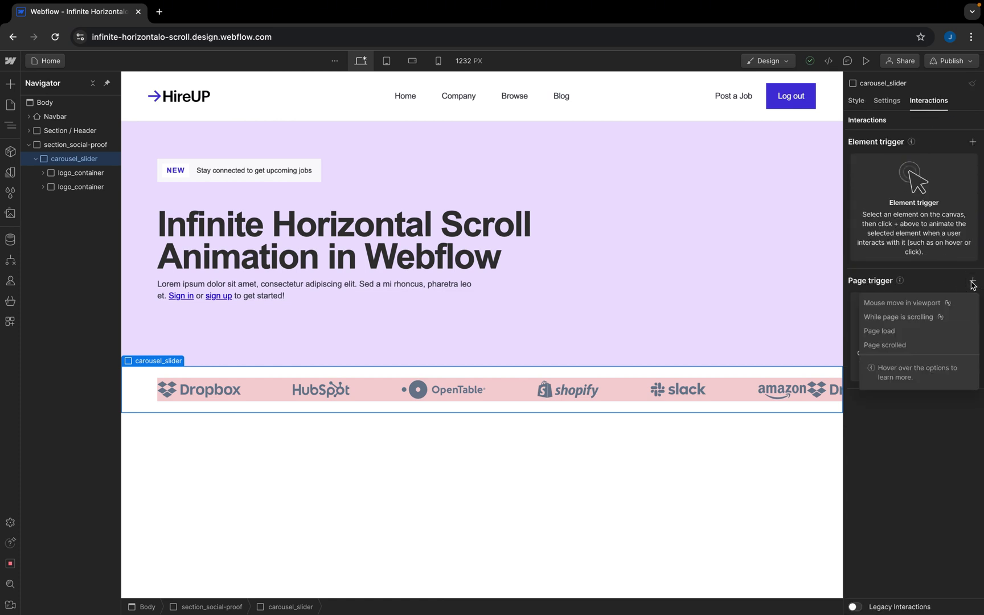
pyautogui.click(888, 332)
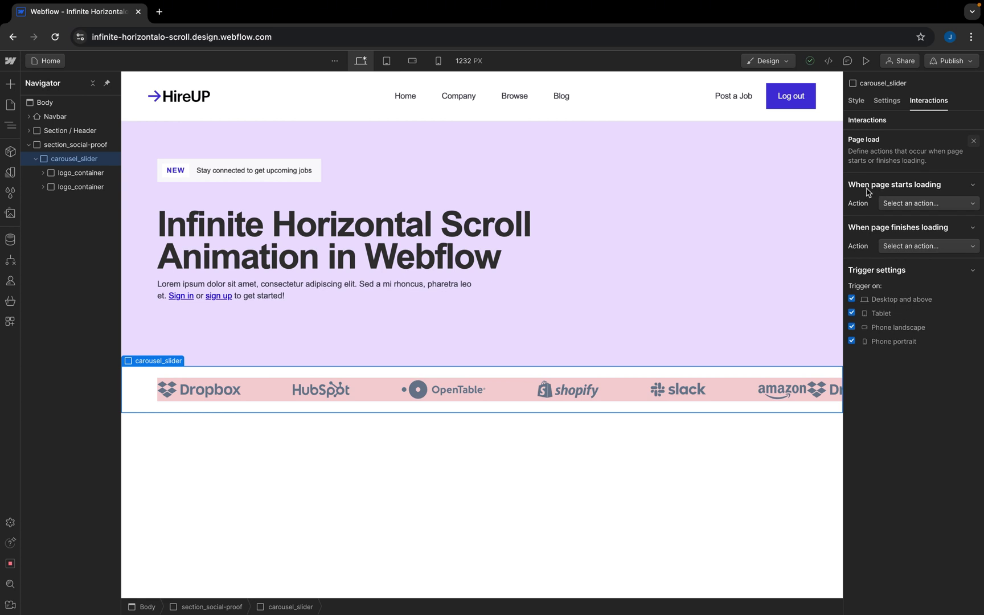
pyautogui.click(918, 204)
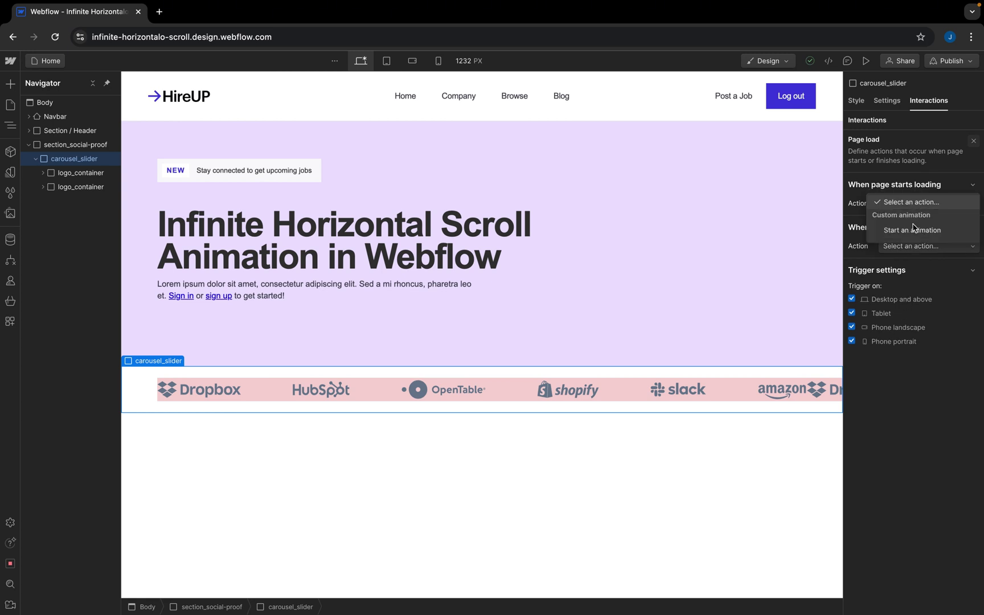
pyautogui.click(908, 231)
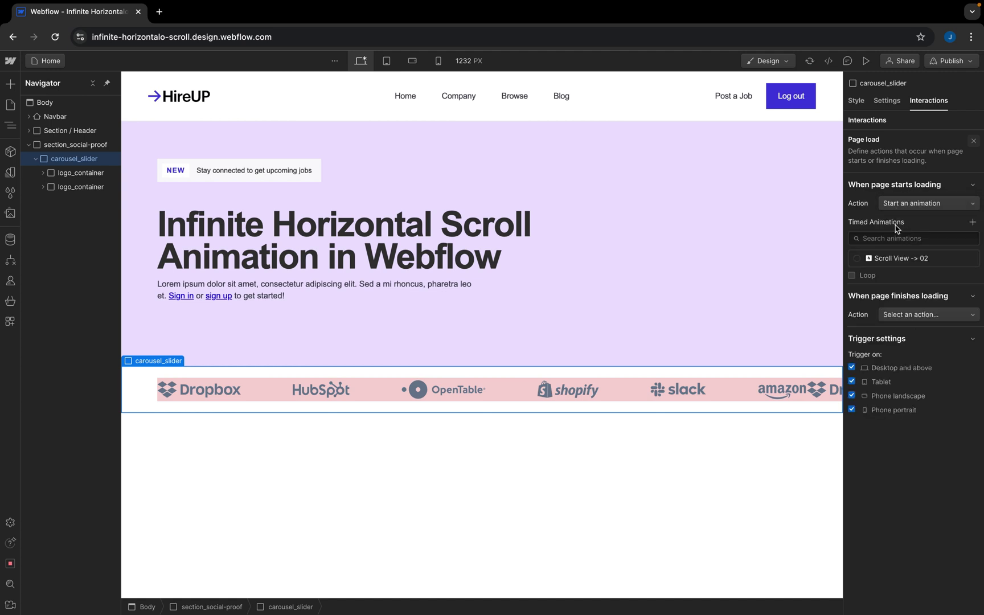
pyautogui.click(974, 224)
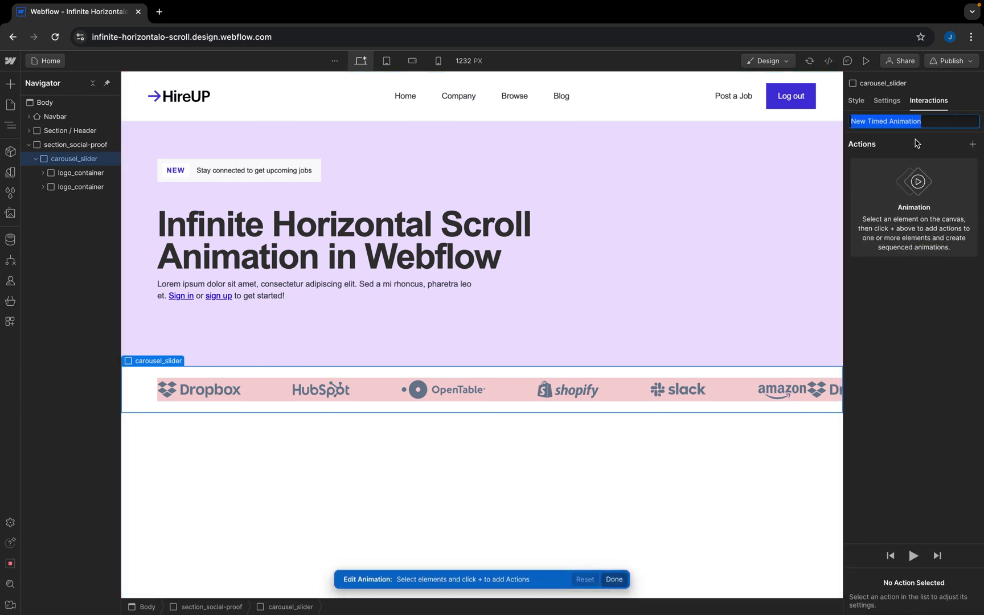
# Step: Name the timed animation 'Infinite Scroll' and target the first logo_container in the Navigator
pyautogui.write('Infin')
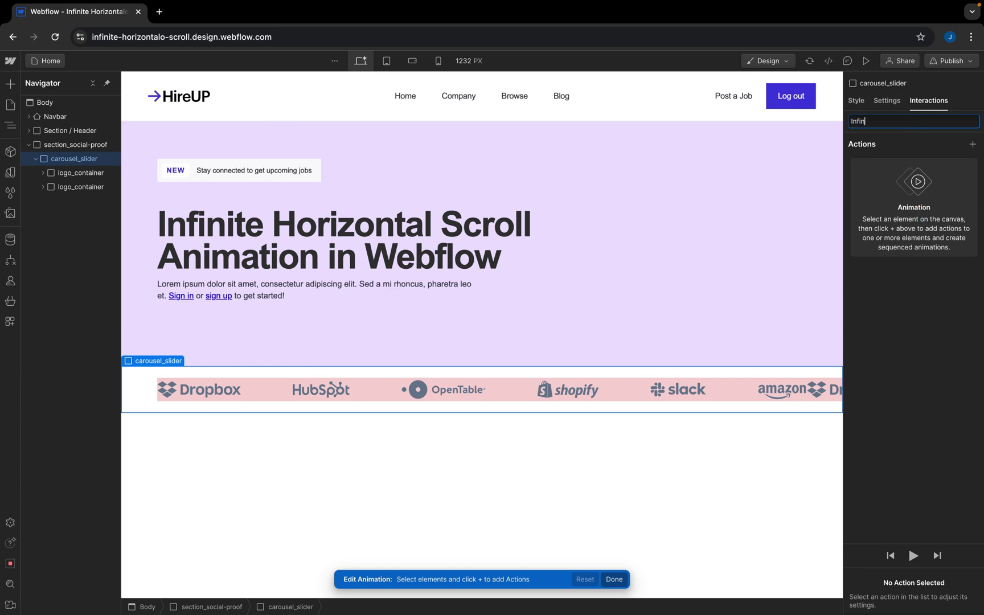
pyautogui.write('ite Scroll')
pyautogui.press('Return')
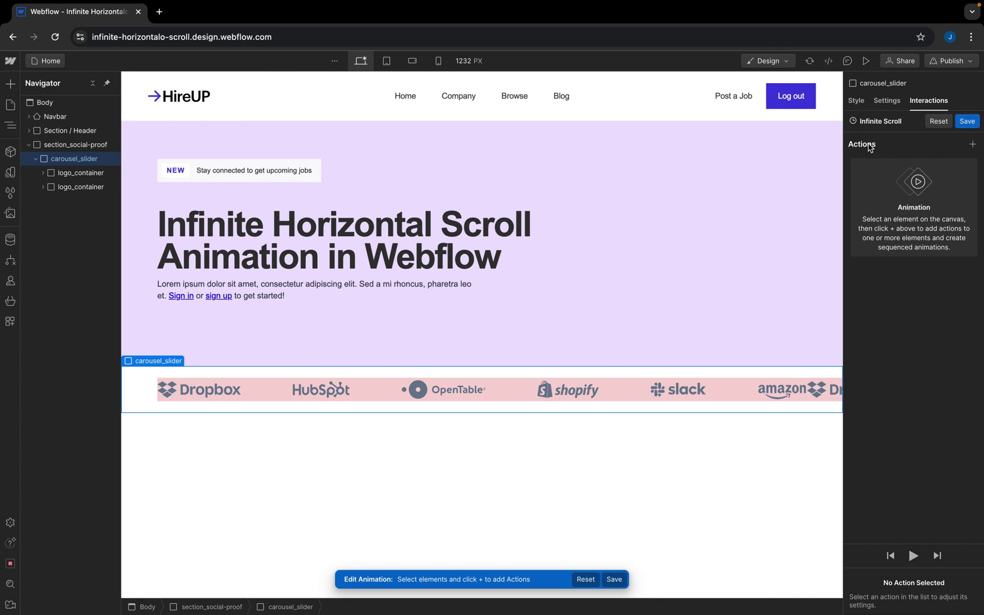
pyautogui.click(973, 145)
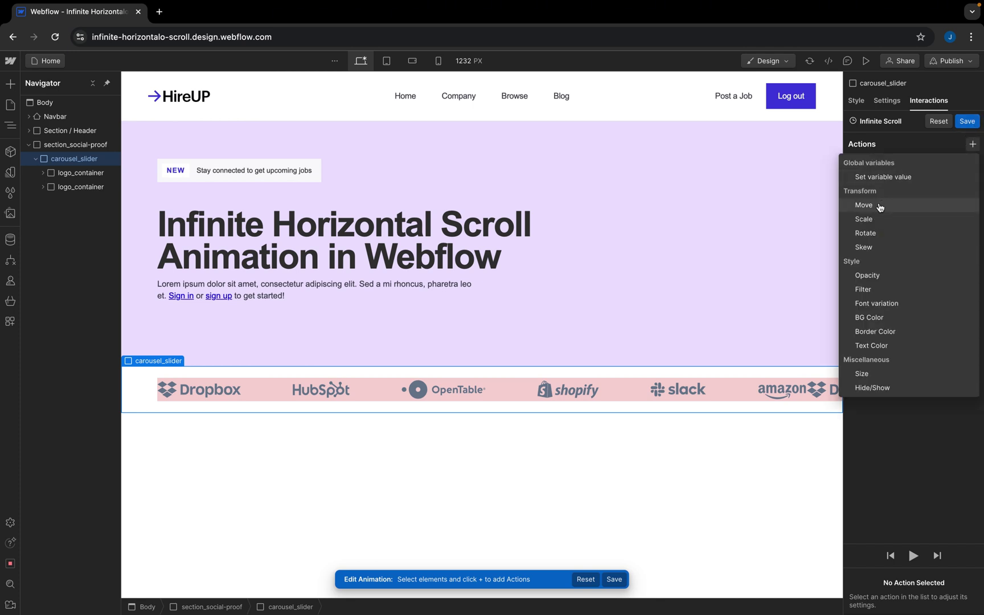
pyautogui.click(913, 146)
pyautogui.click(79, 175)
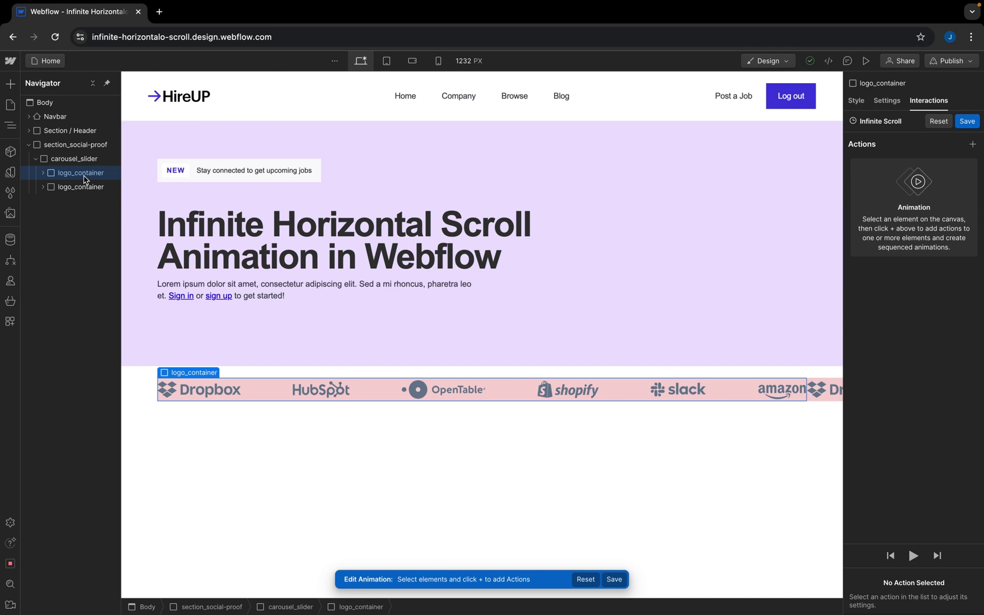
# Step: Add a Move action with X -100%, affecting the logo_container class, lasting 10 seconds, then save
pyautogui.click(972, 144)
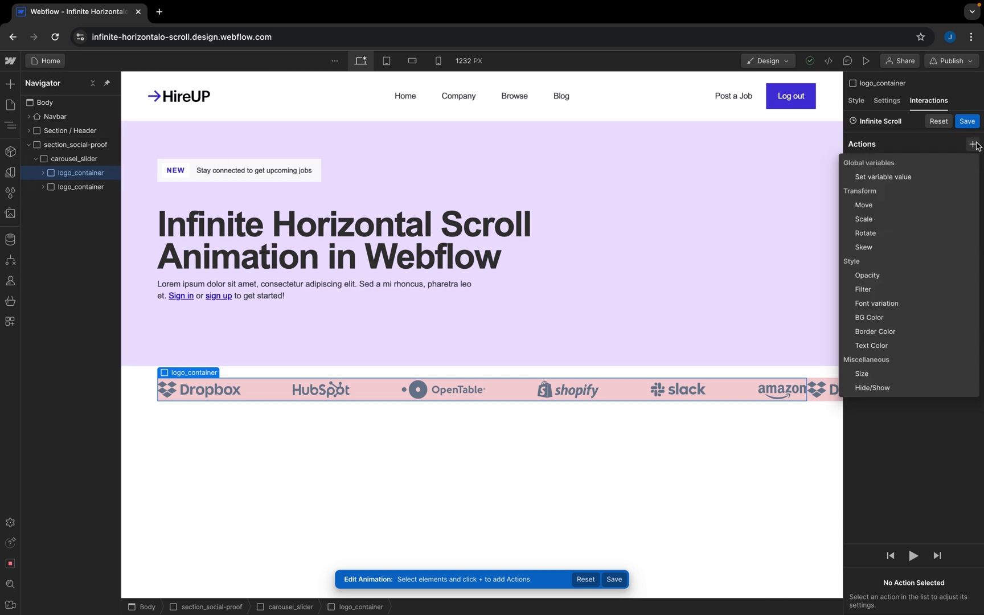
pyautogui.click(886, 204)
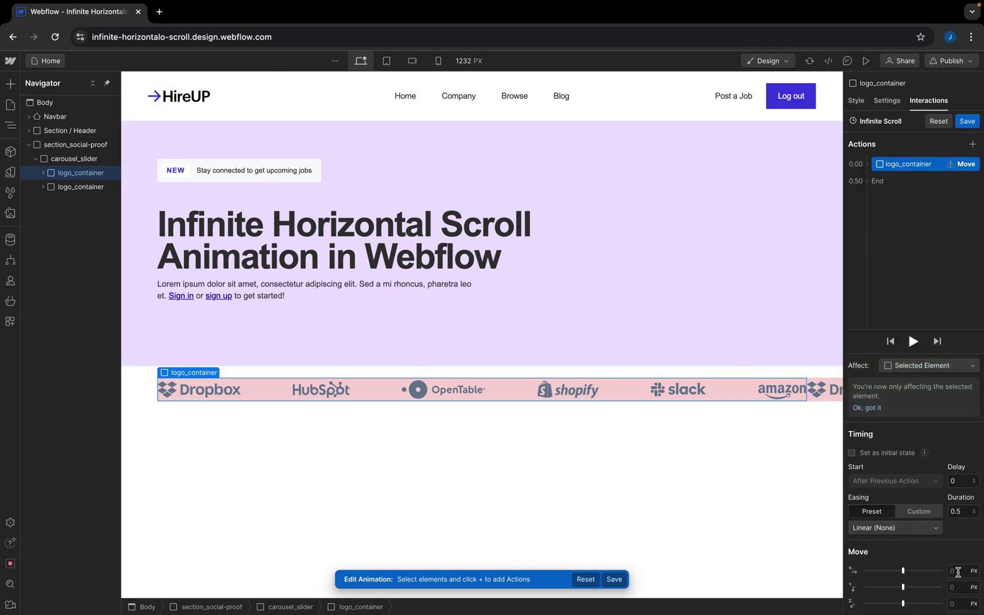
pyautogui.write('-')
pyautogui.write('100')
pyautogui.write('%')
pyautogui.press('Return')
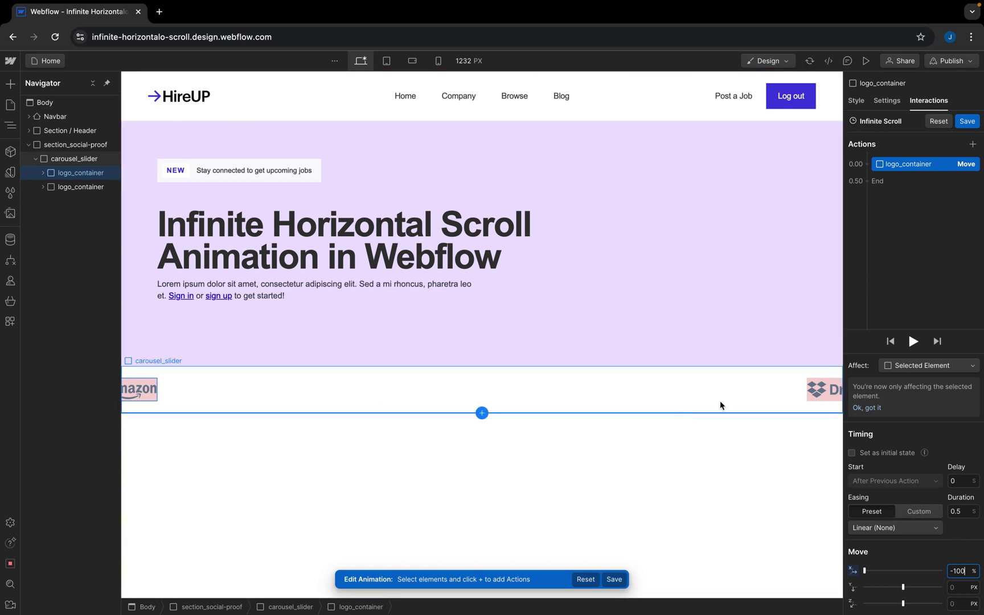
pyautogui.click(914, 366)
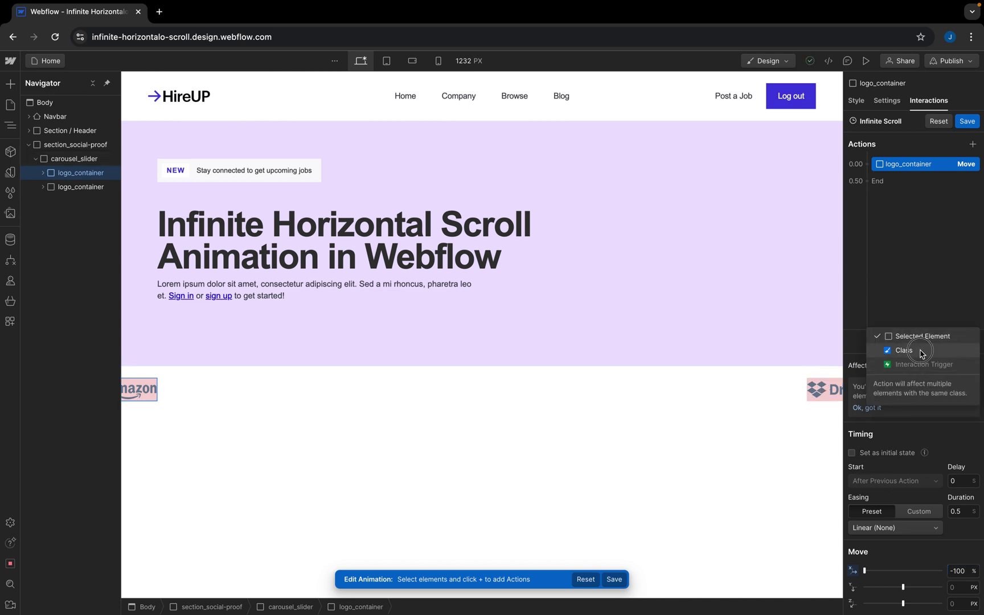
pyautogui.click(921, 351)
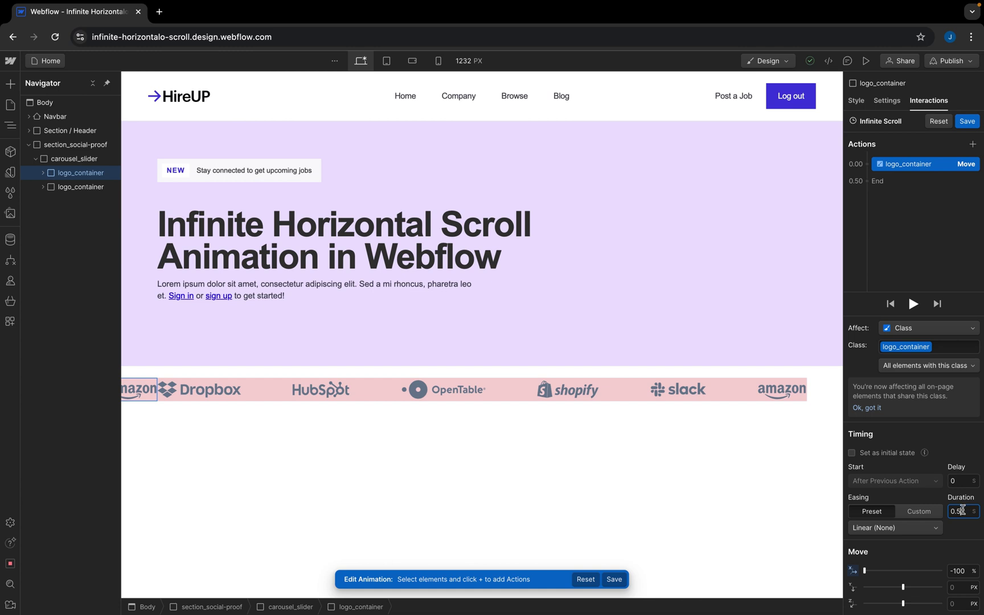
pyautogui.press('BackSpace')
pyautogui.write('10')
pyautogui.click(968, 122)
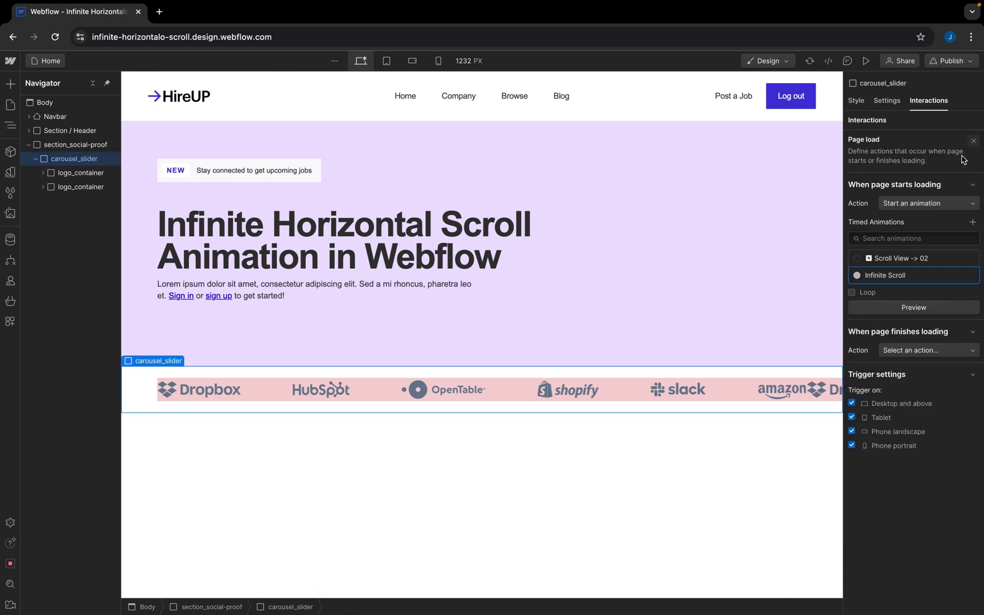
# Step: Preview the page-load animation, turn on Loop, preview again, and reopen Infinite Scroll
pyautogui.click(880, 309)
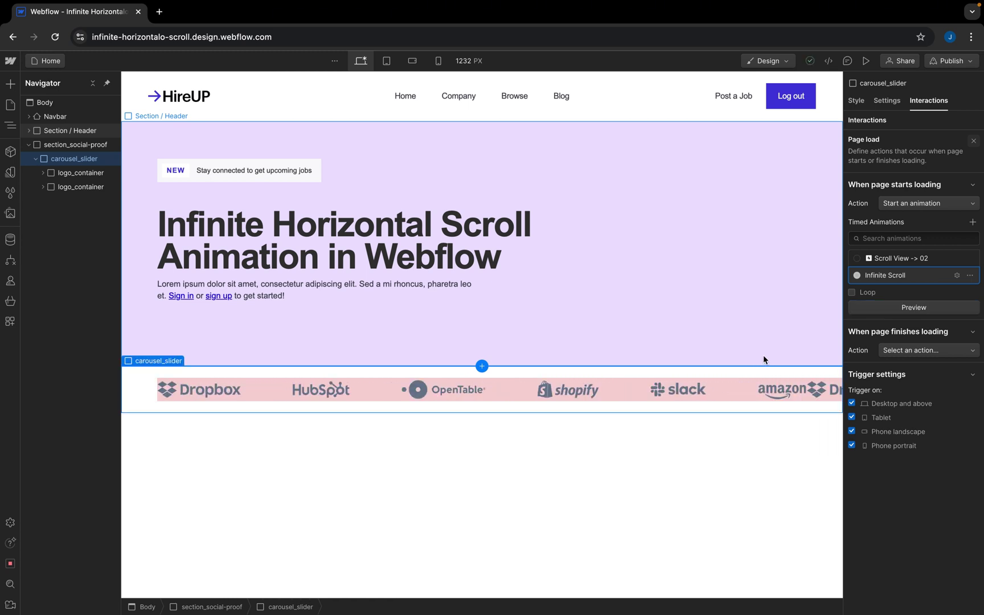
pyautogui.click(853, 293)
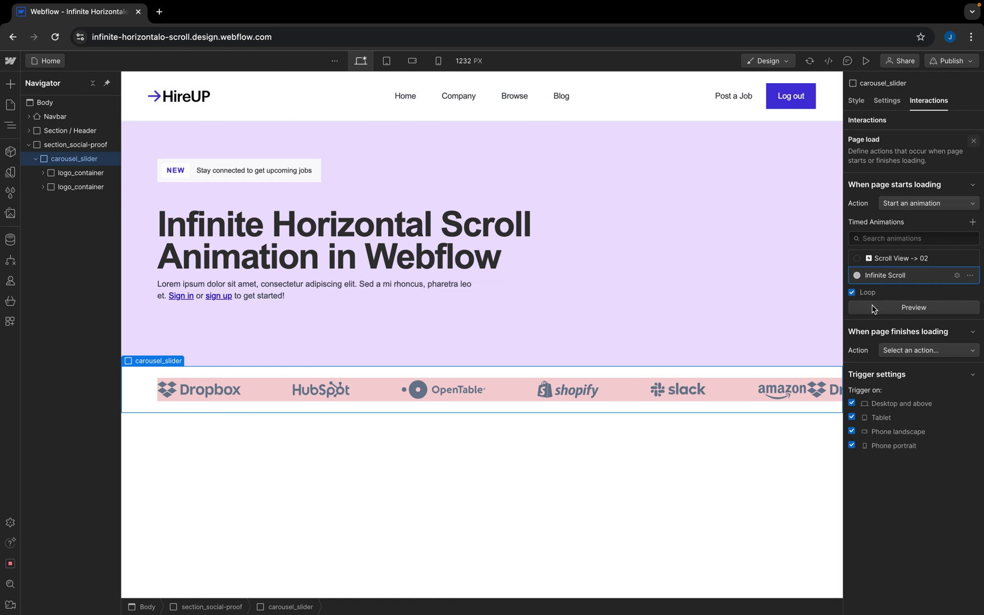
pyautogui.click(890, 307)
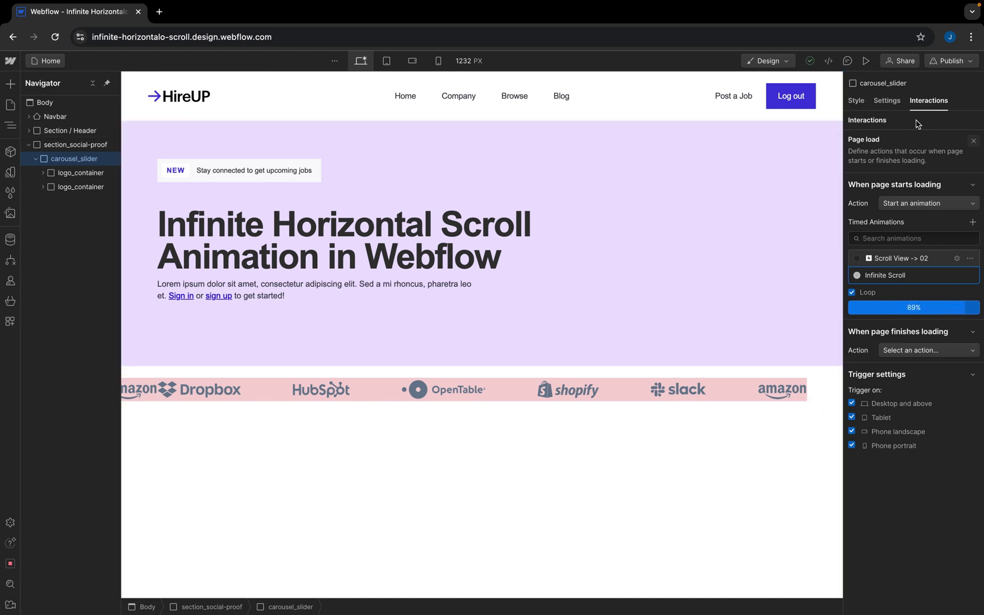
pyautogui.click(956, 276)
# Step: Add a second Move action before the original, resetting logo_container to X 0 px instantly, and save
pyautogui.click(926, 167)
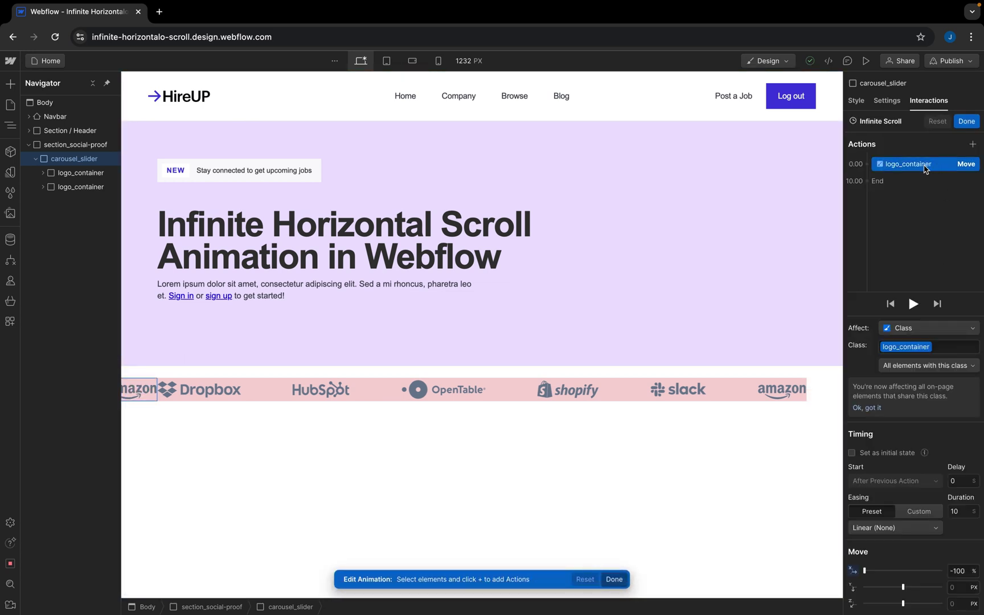
pyautogui.rightClick(921, 168)
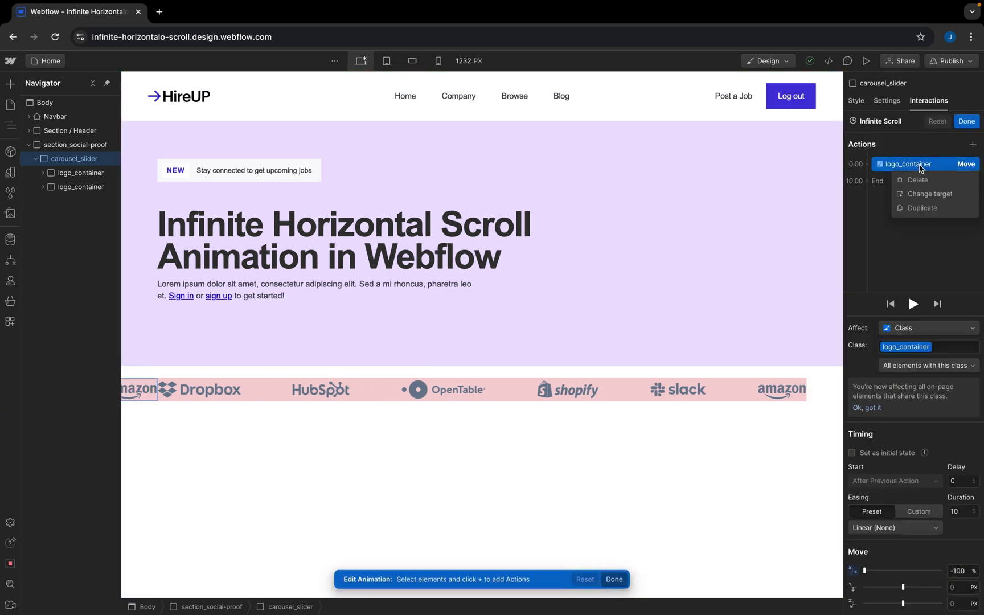
pyautogui.click(973, 145)
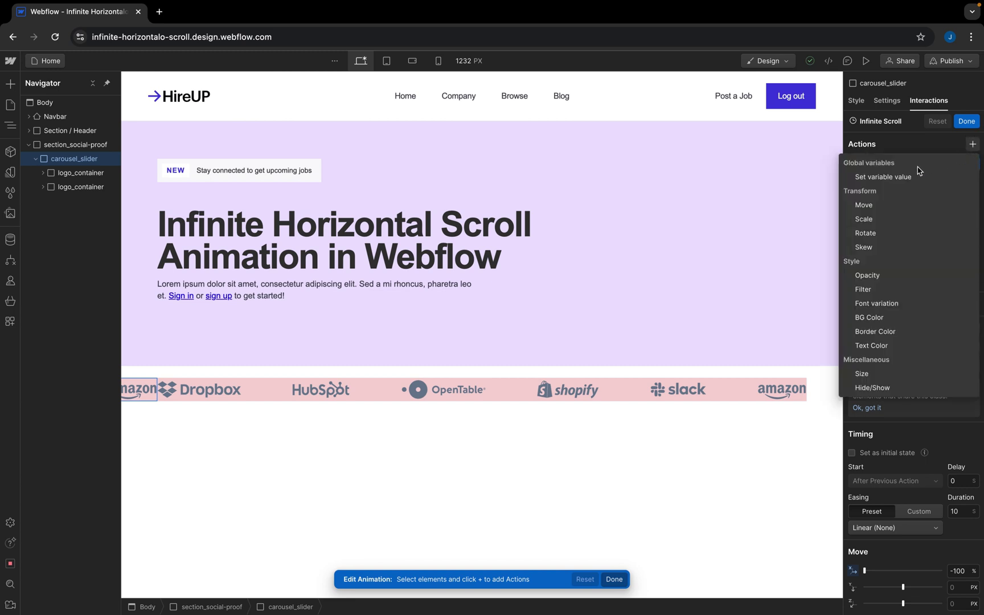
pyautogui.click(866, 205)
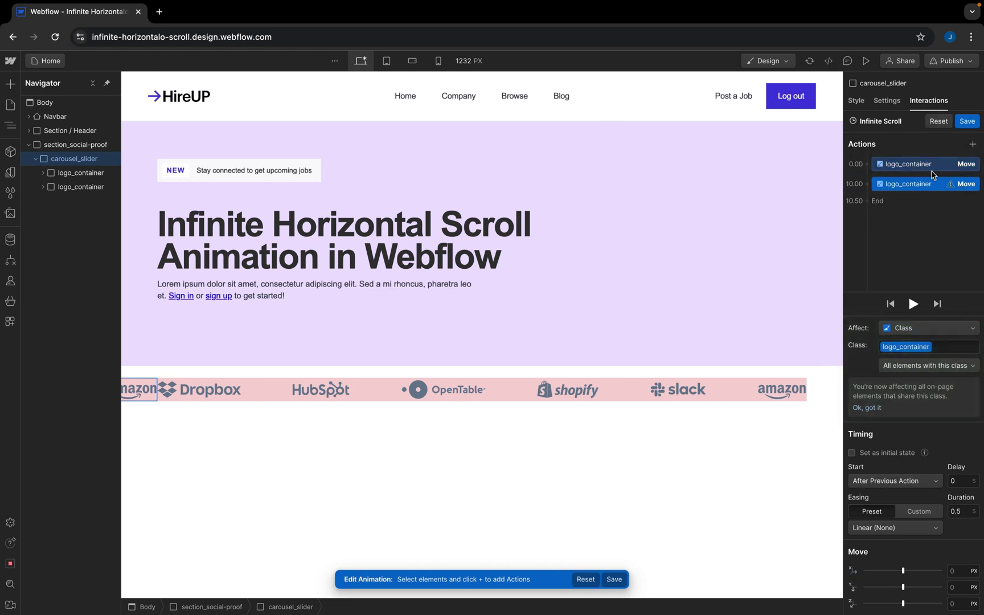
pyautogui.moveTo(939, 188); pyautogui.dragTo(928, 157)
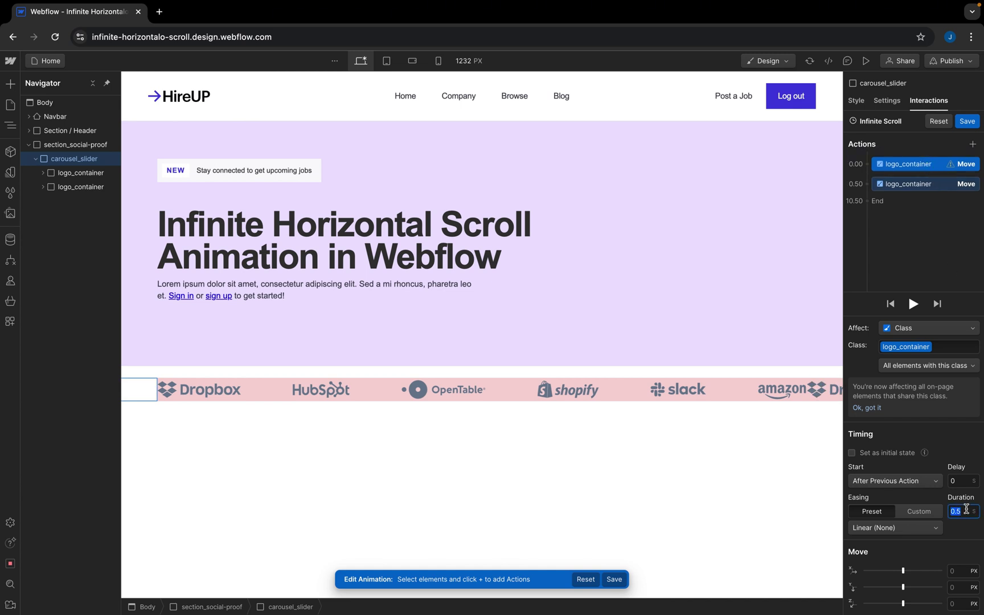
pyautogui.click(962, 570)
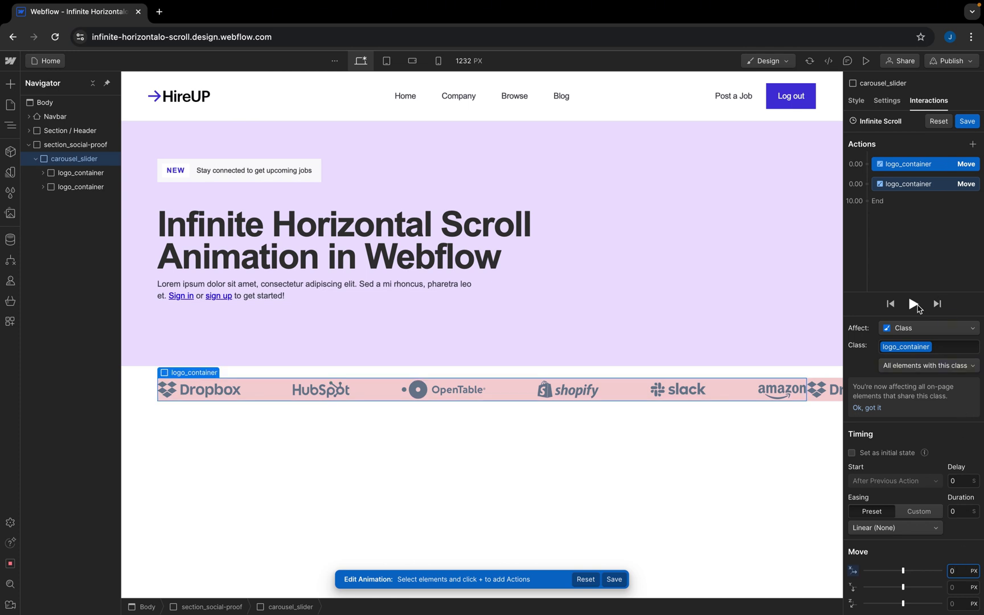
pyautogui.click(967, 123)
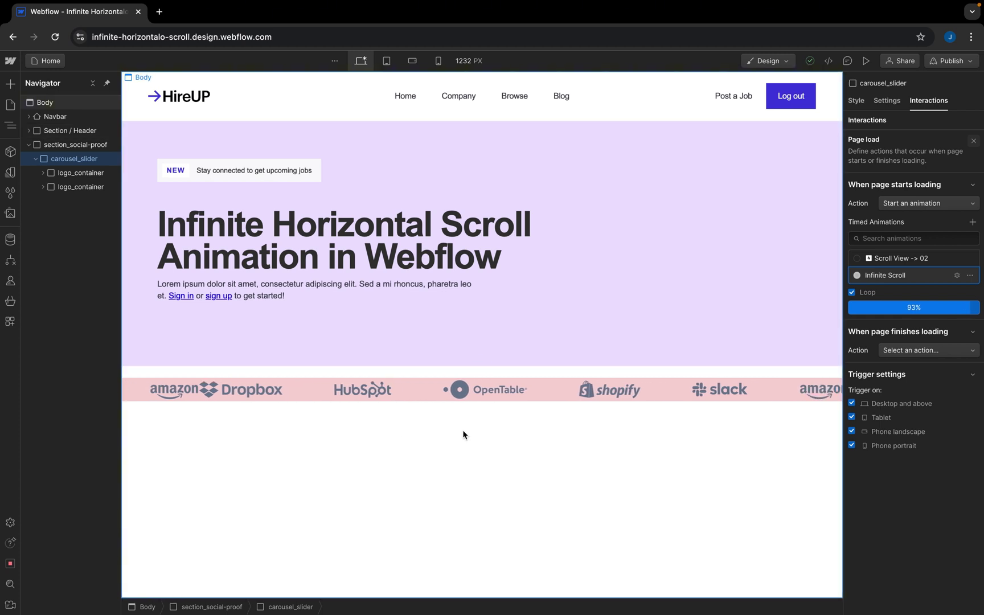
# Step: Change the first logo_container's background colour from pink #f7d5d5 to white in the Style panel
pyautogui.click(855, 101)
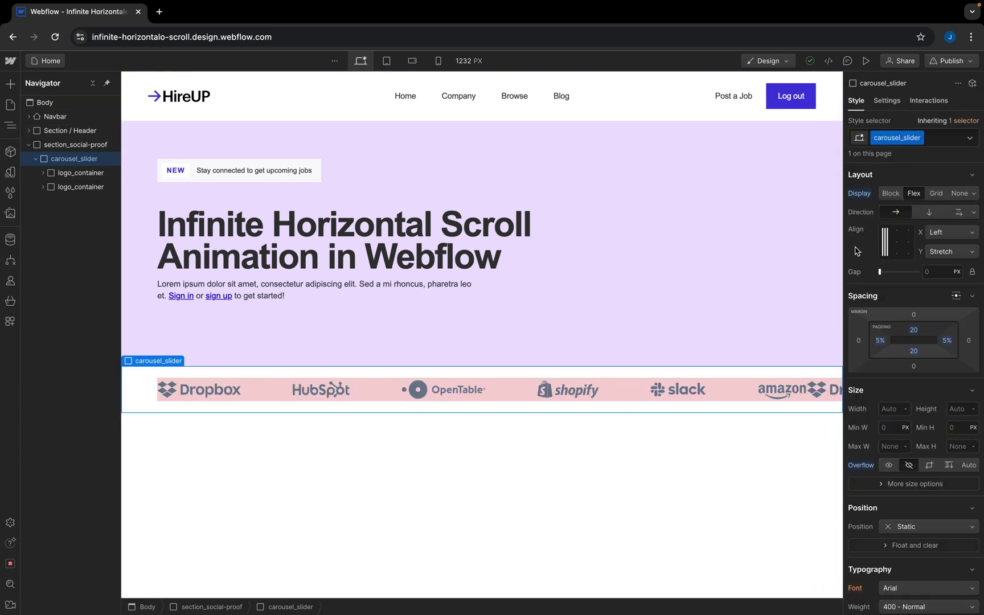
pyautogui.click(81, 173)
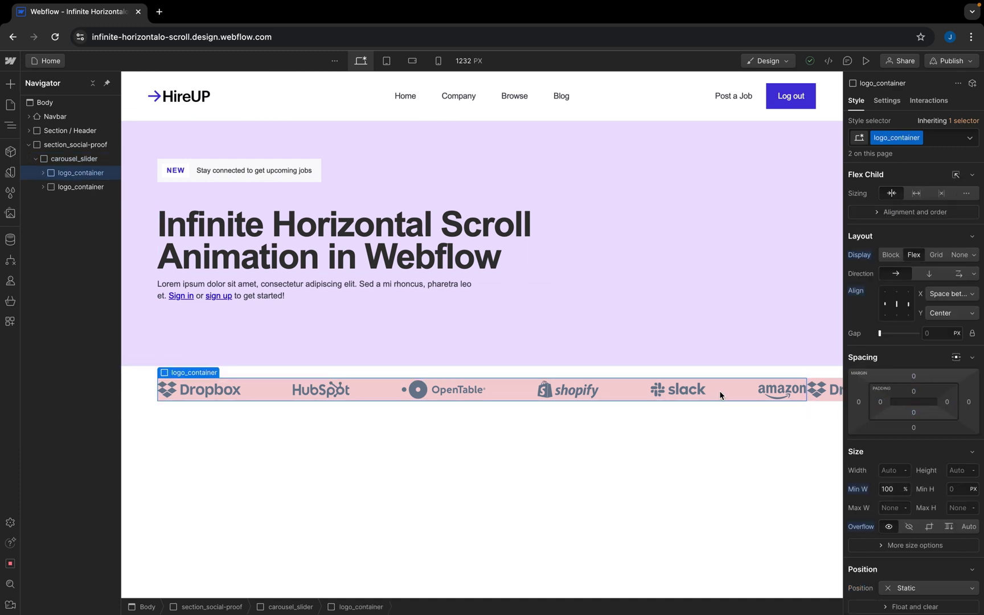
pyautogui.scroll(-2, 894, 475)
pyautogui.scroll(-7, 894, 475)
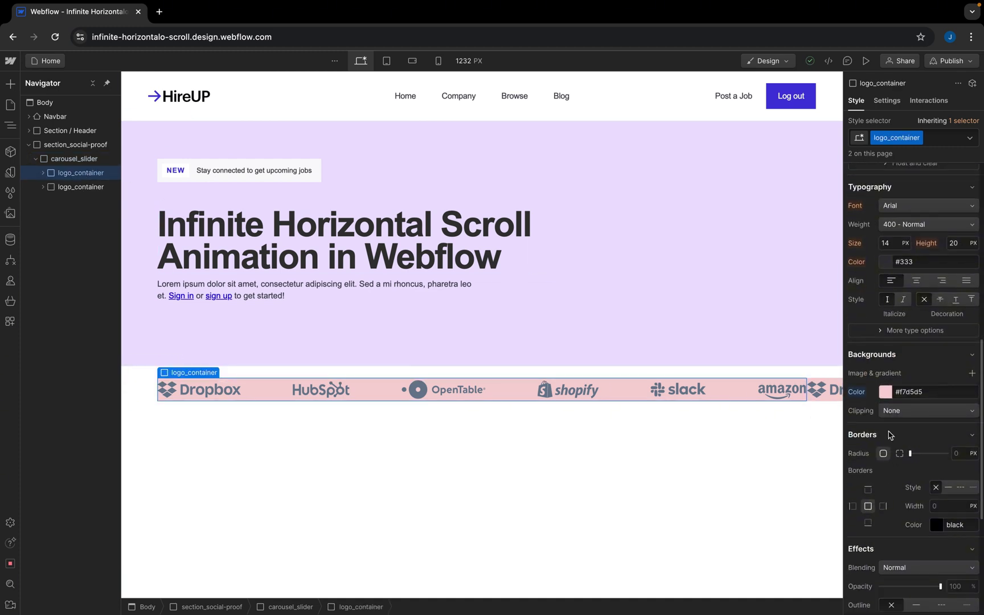
pyautogui.click(887, 392)
pyautogui.moveTo(872, 429); pyautogui.dragTo(672, 411)
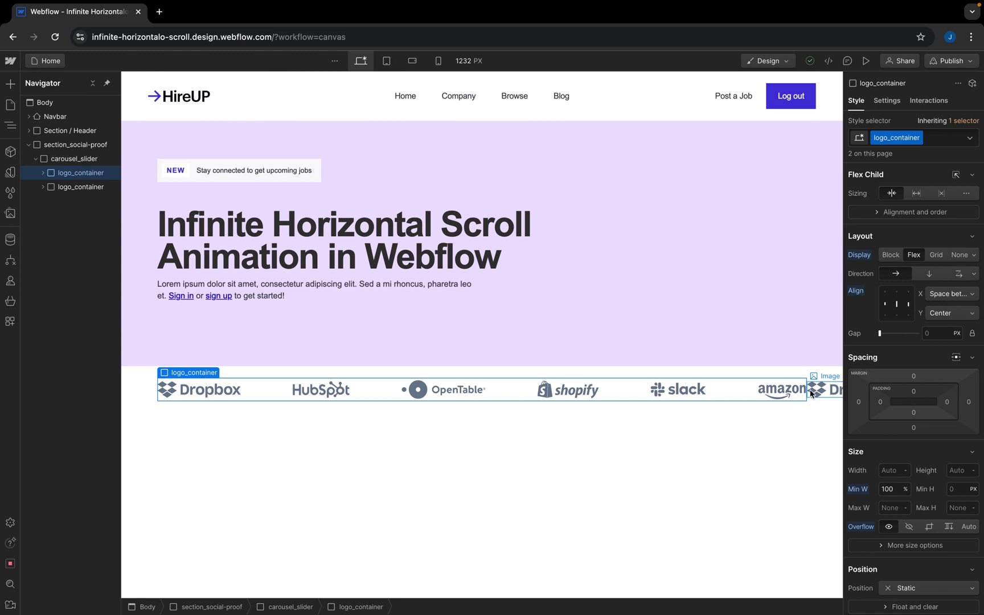
# Step: Select carousel_slider and set its layout gap to 40 px
pyautogui.click(67, 160)
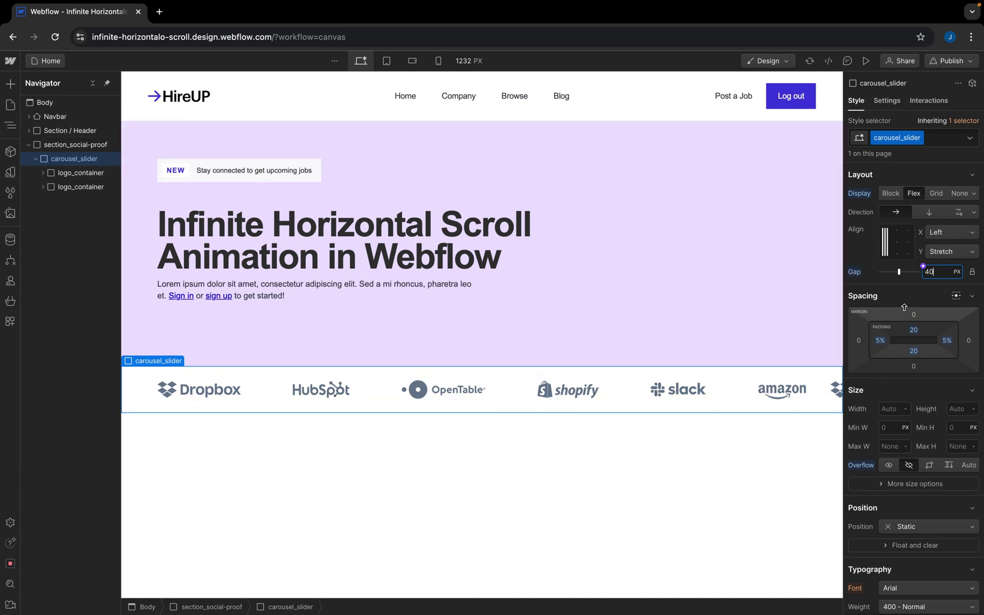
pyautogui.press('BackSpace')
pyautogui.press('BackSpace')
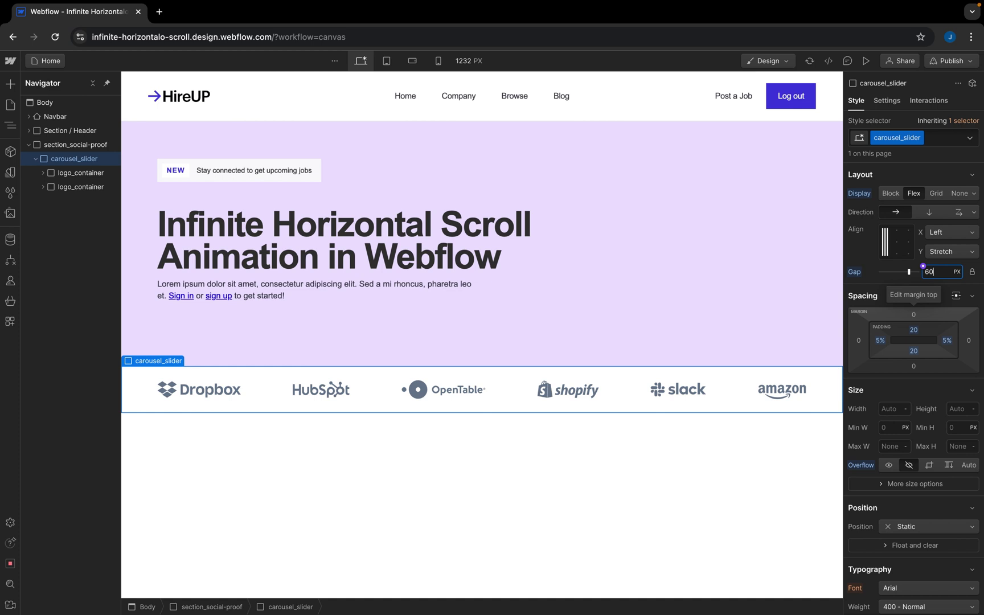
pyautogui.press('Escape')
pyautogui.click(798, 409)
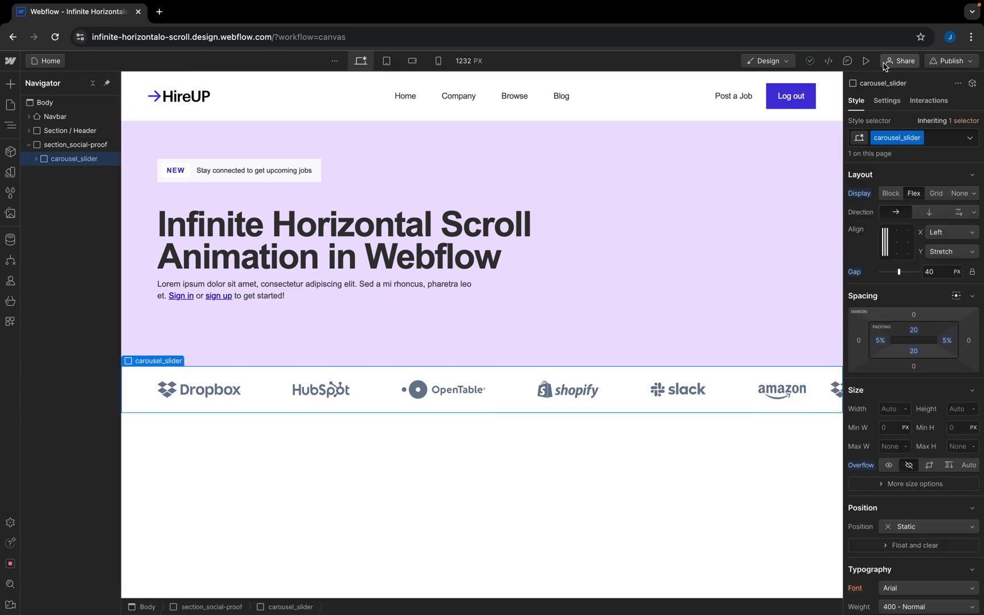
# Step: Preview the site to watch the spaced logo strip scroll endlessly left
pyautogui.click(865, 61)
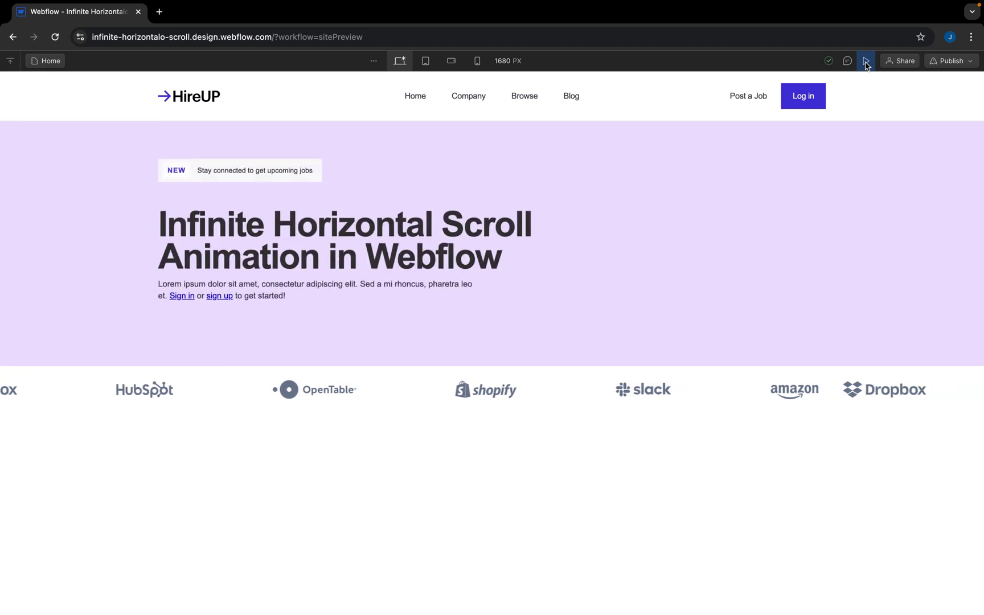